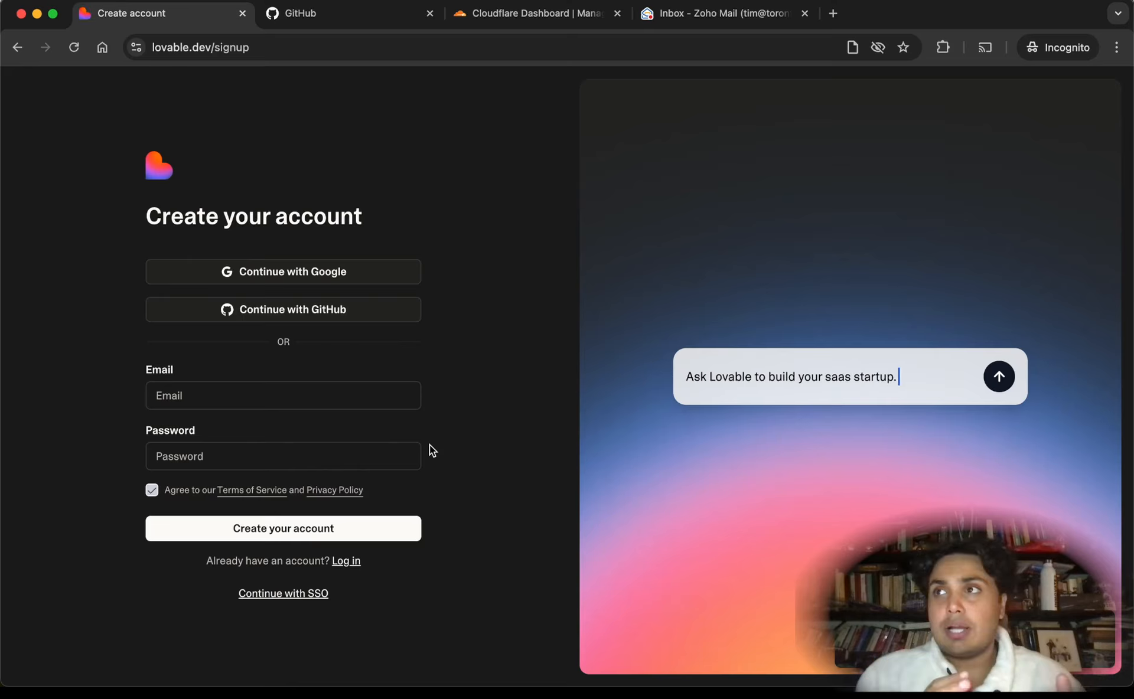
- Create the Lovable account with GitHub and submit the prepared prompt for a clean, simple Toronto IT Department consulting website with a YouTube video section
{"action": "left_click", "coordinate": [341, 311]}
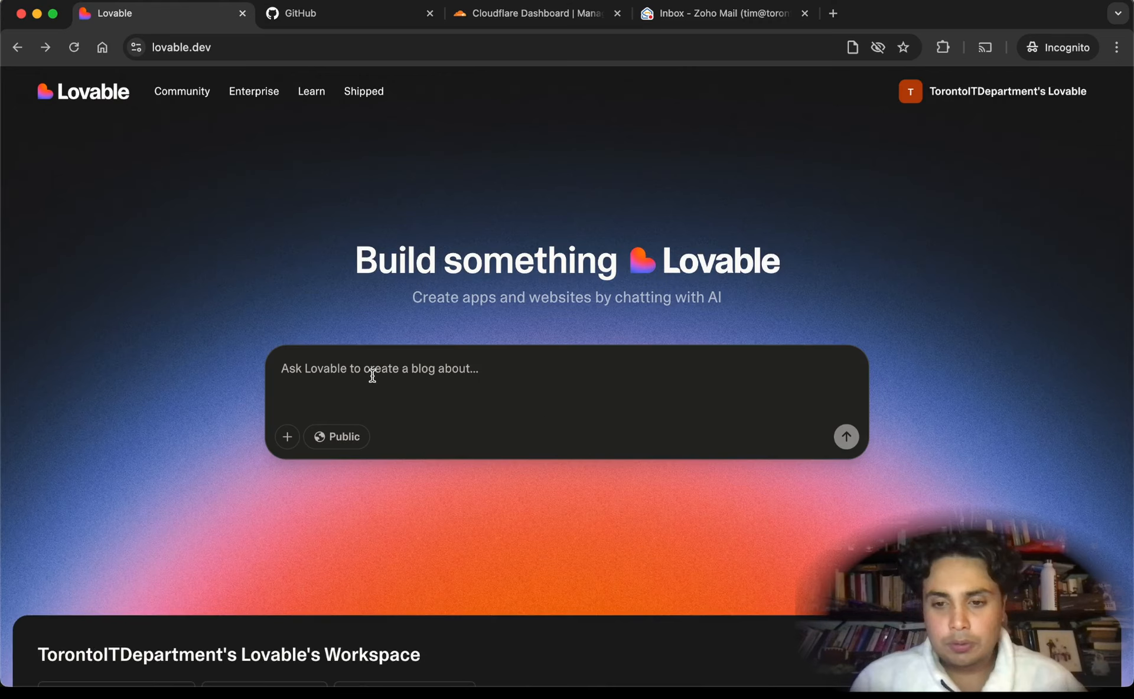
{"action": "left_click", "coordinate": [372, 375]}
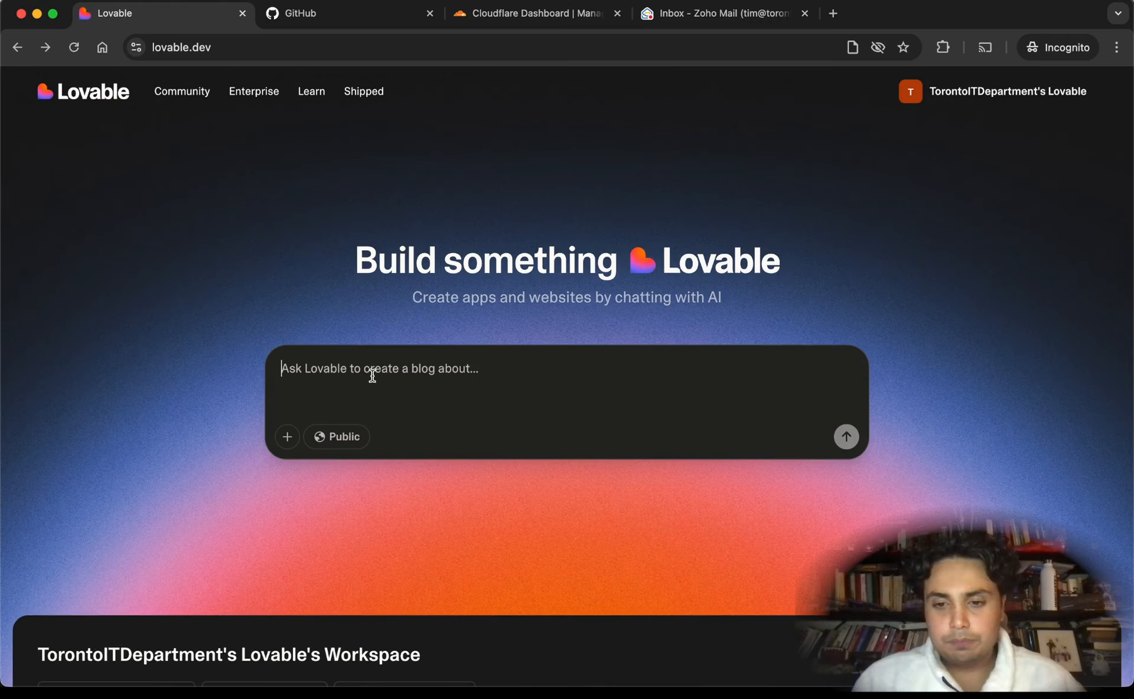
{"action": "key", "text": "super+v"}
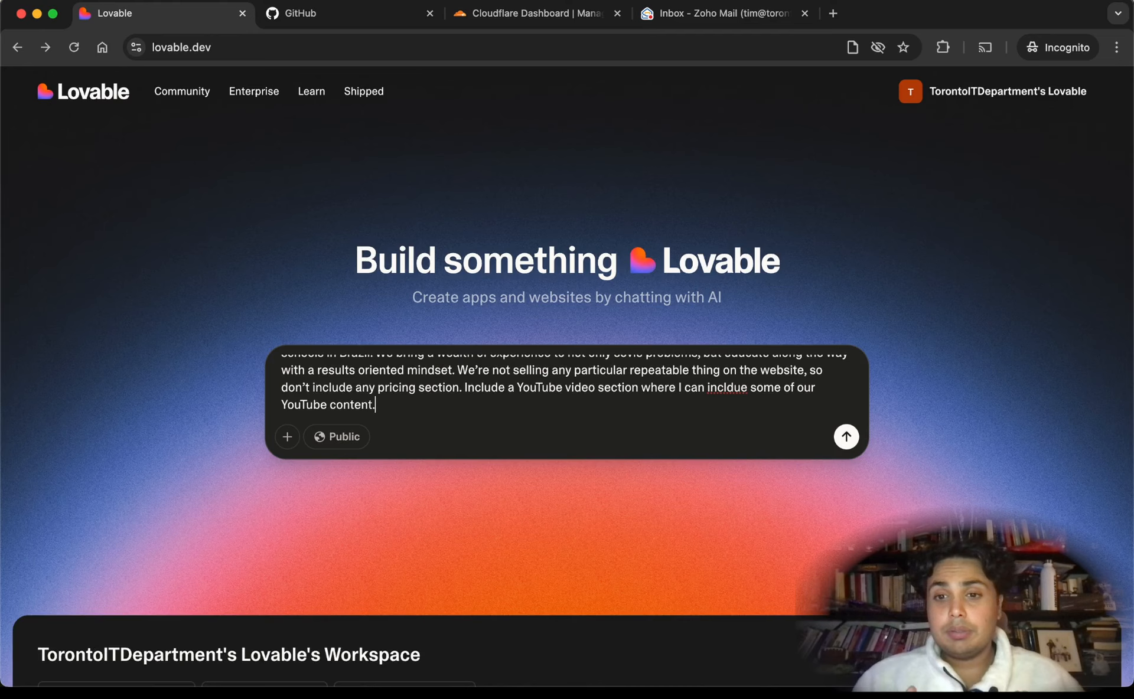
{"action": "scroll", "coordinate": [567, 387], "scroll_direction": "up", "scroll_amount": 8}
{"action": "scroll", "coordinate": [567, 387], "scroll_direction": "down", "scroll_amount": 8}
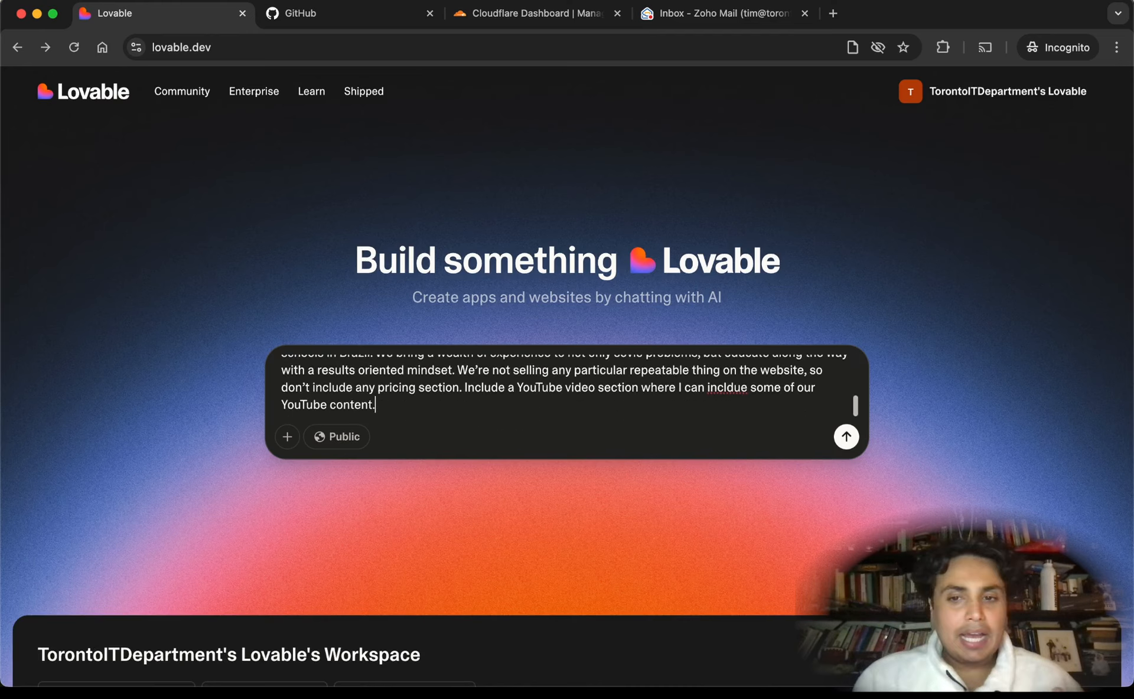
{"action": "key", "text": "Return"}
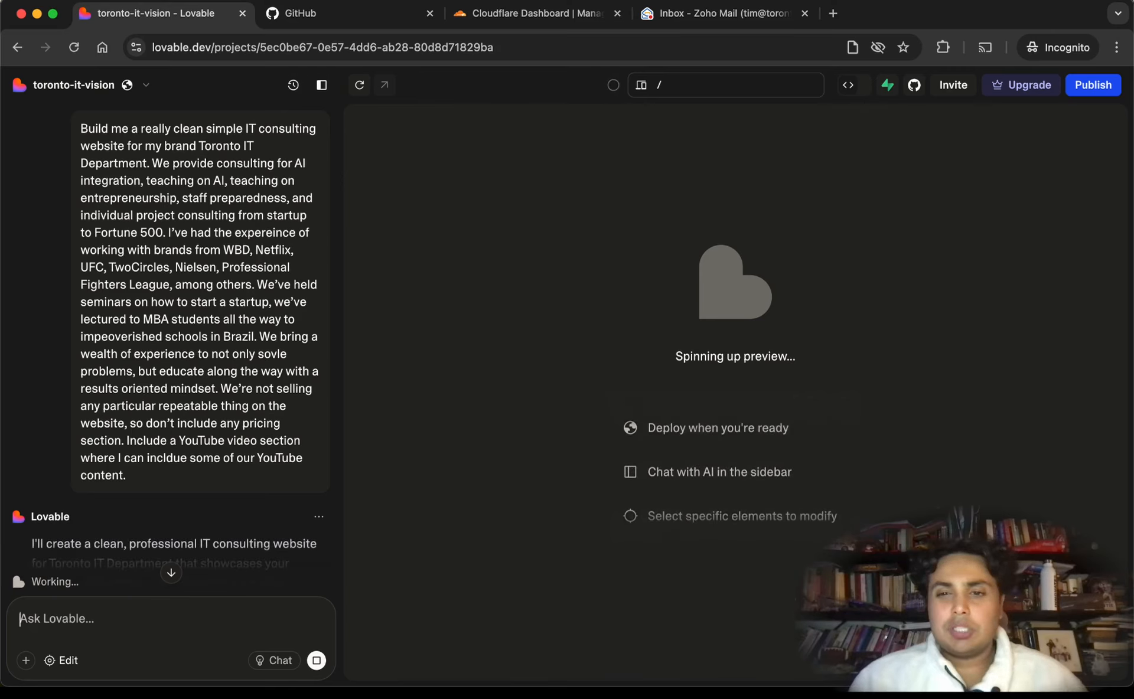
- Review the design summary and every section of the generated website in the project preview, from hero to footer
{"action": "scroll", "coordinate": [177, 476], "scroll_direction": "down", "scroll_amount": 7}
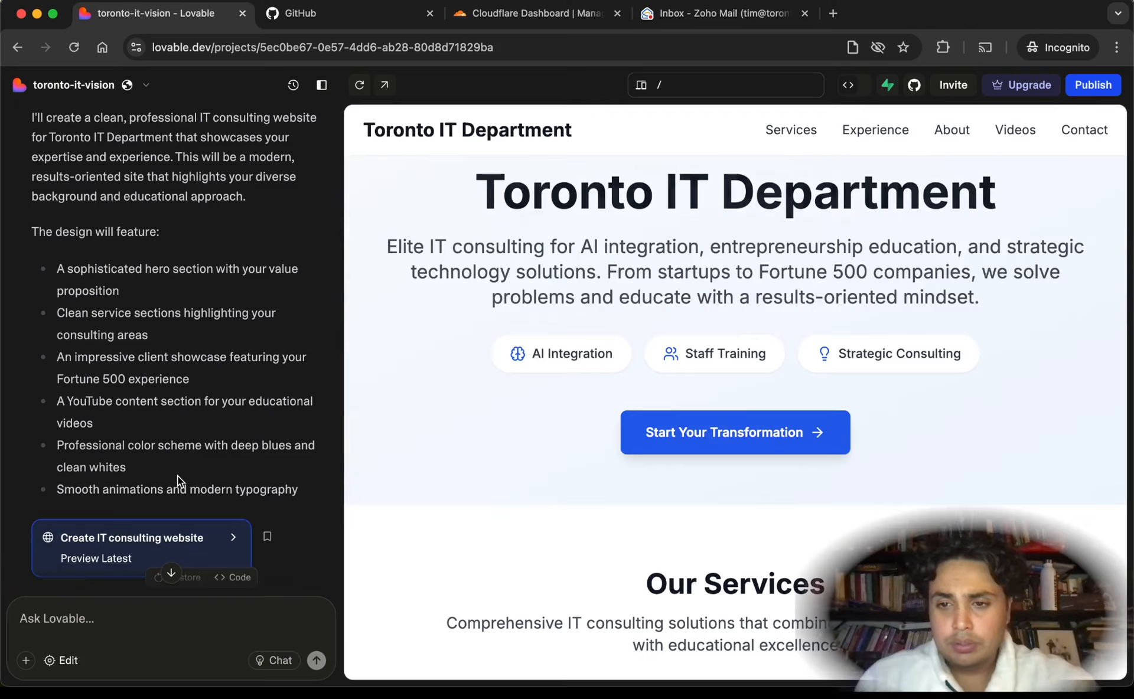
{"action": "scroll", "coordinate": [418, 352], "scroll_direction": "down", "scroll_amount": 10}
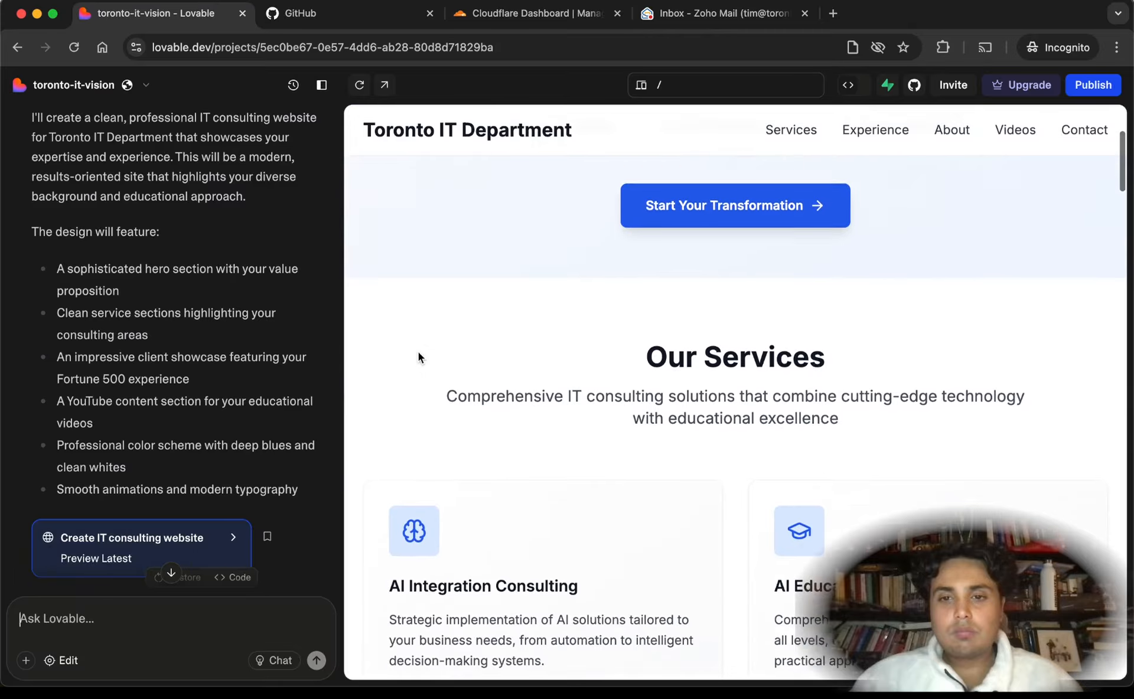
{"action": "scroll", "coordinate": [418, 352], "scroll_direction": "down", "scroll_amount": 10}
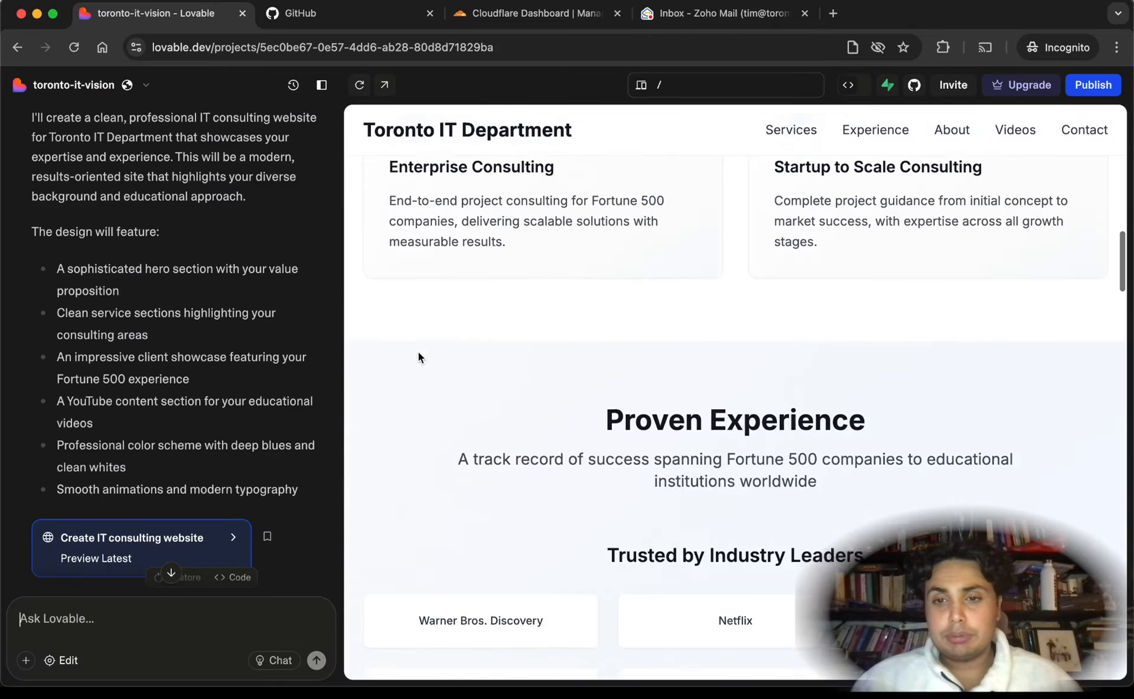
{"action": "scroll", "coordinate": [418, 352], "scroll_direction": "down", "scroll_amount": 15}
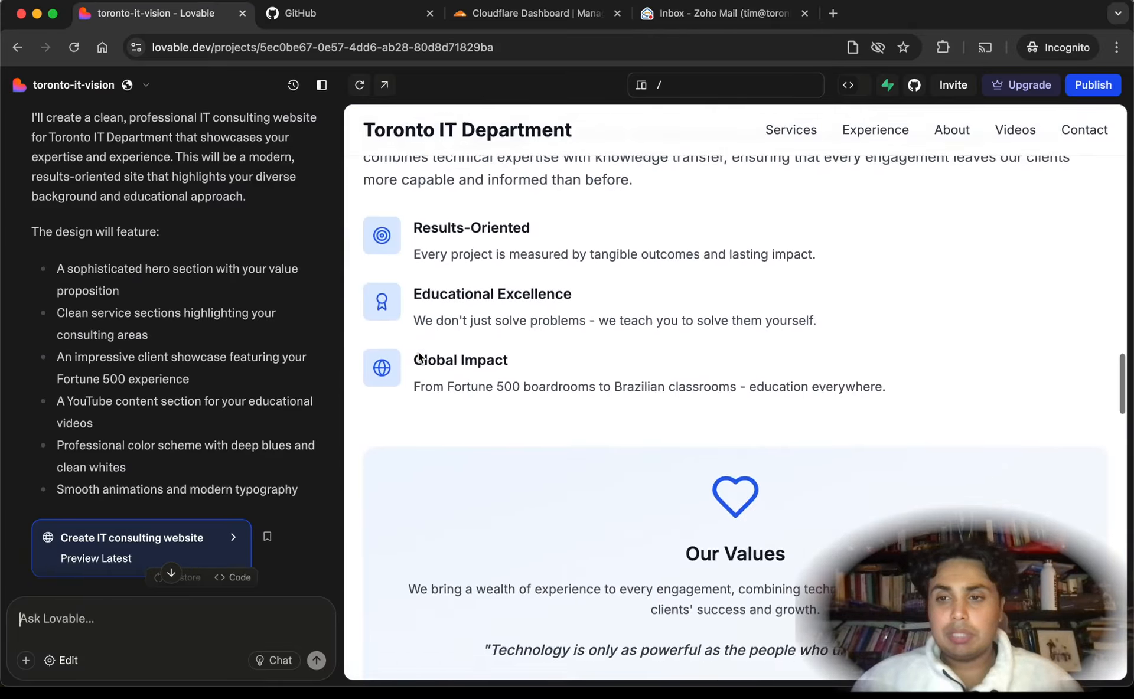
{"action": "scroll", "coordinate": [418, 352], "scroll_direction": "down", "scroll_amount": 15}
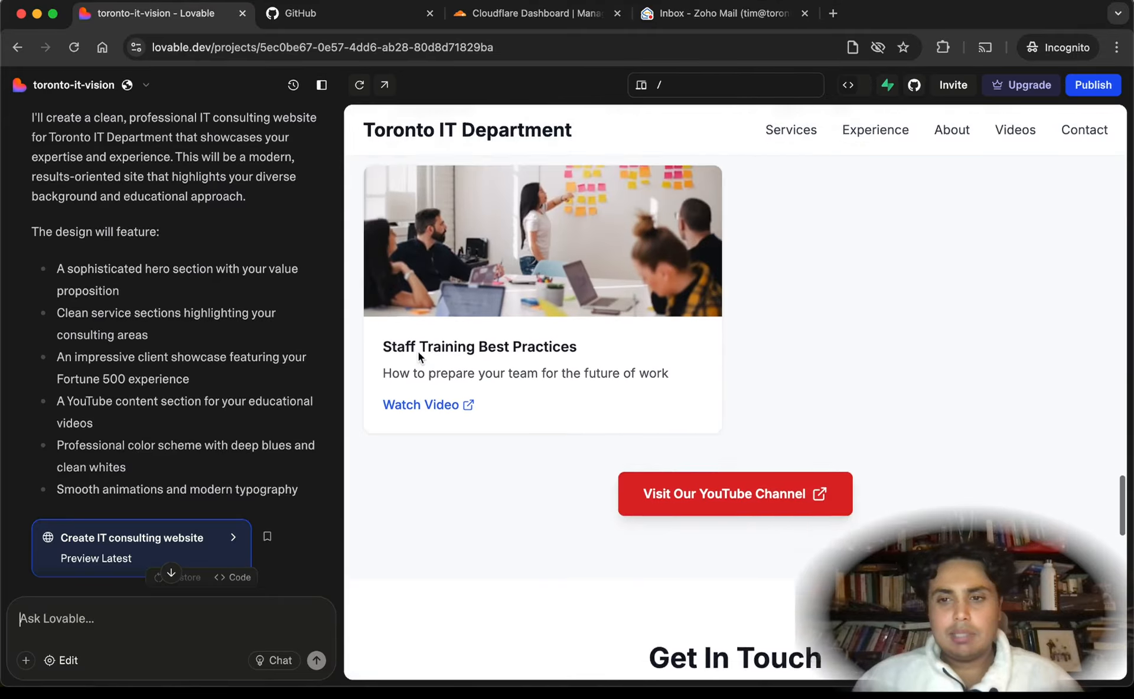
{"action": "scroll", "coordinate": [418, 352], "scroll_direction": "down", "scroll_amount": 10}
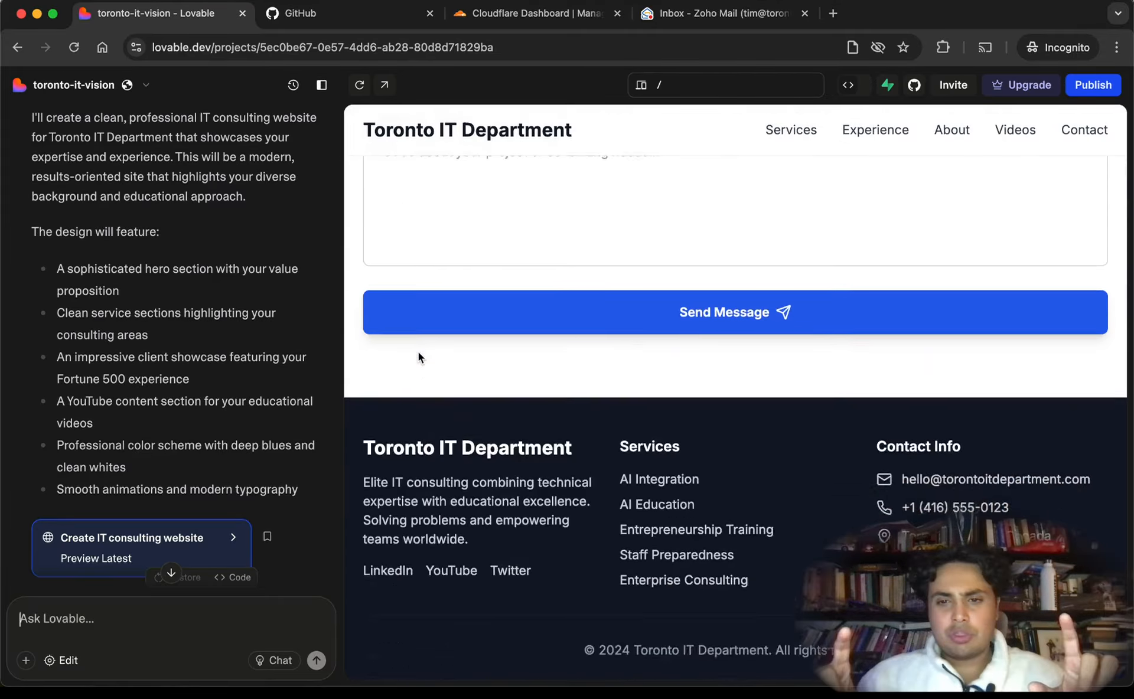
{"action": "scroll", "coordinate": [418, 352], "scroll_direction": "up", "scroll_amount": 15}
- View the site preview full size in its own tab, check its services, experience and video sections, and close it
{"action": "left_click", "coordinate": [384, 85]}
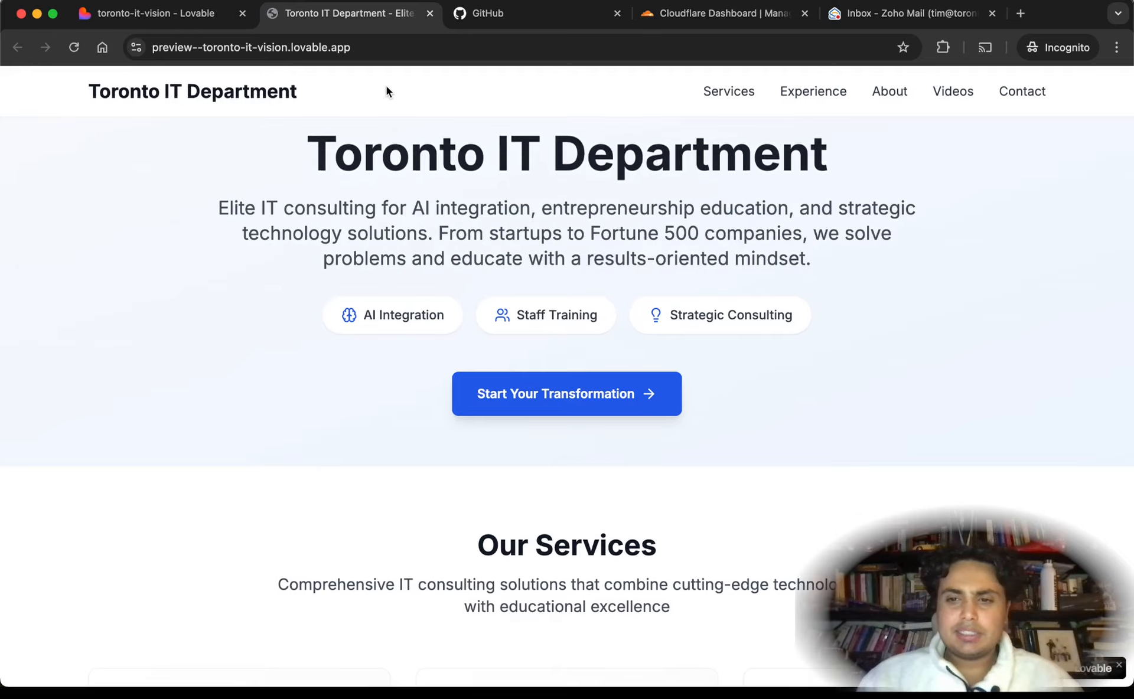
{"action": "scroll", "coordinate": [390, 100], "scroll_direction": "down", "scroll_amount": 2}
{"action": "scroll", "coordinate": [390, 101], "scroll_direction": "down", "scroll_amount": 15}
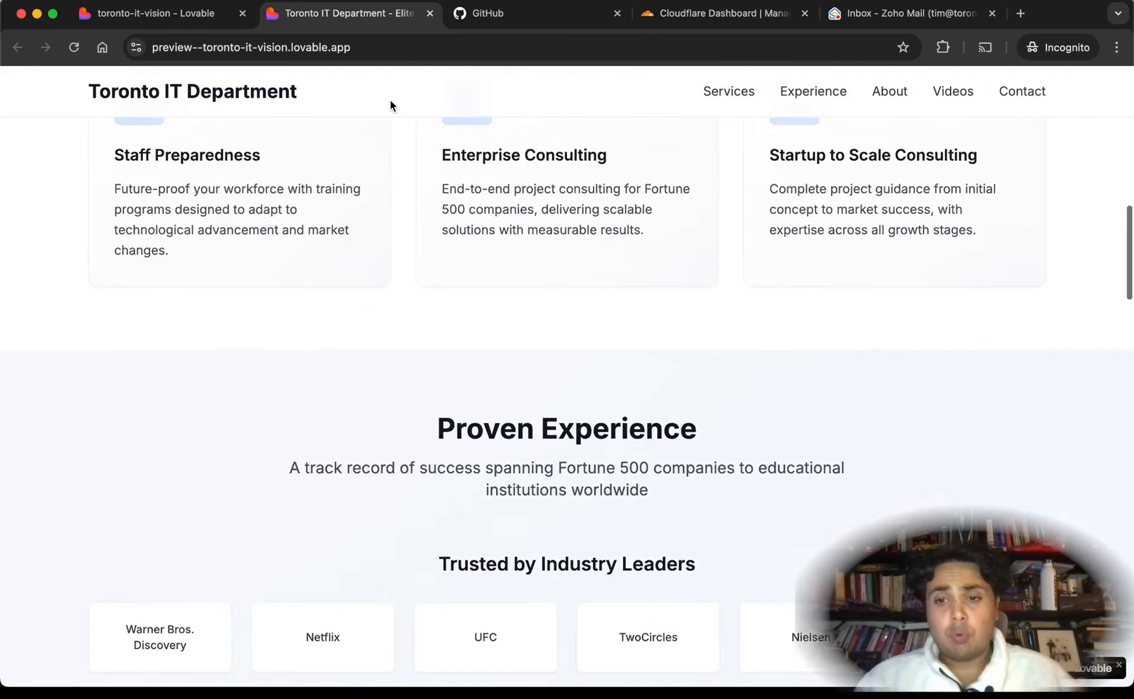
{"action": "scroll", "coordinate": [390, 100], "scroll_direction": "down", "scroll_amount": 15}
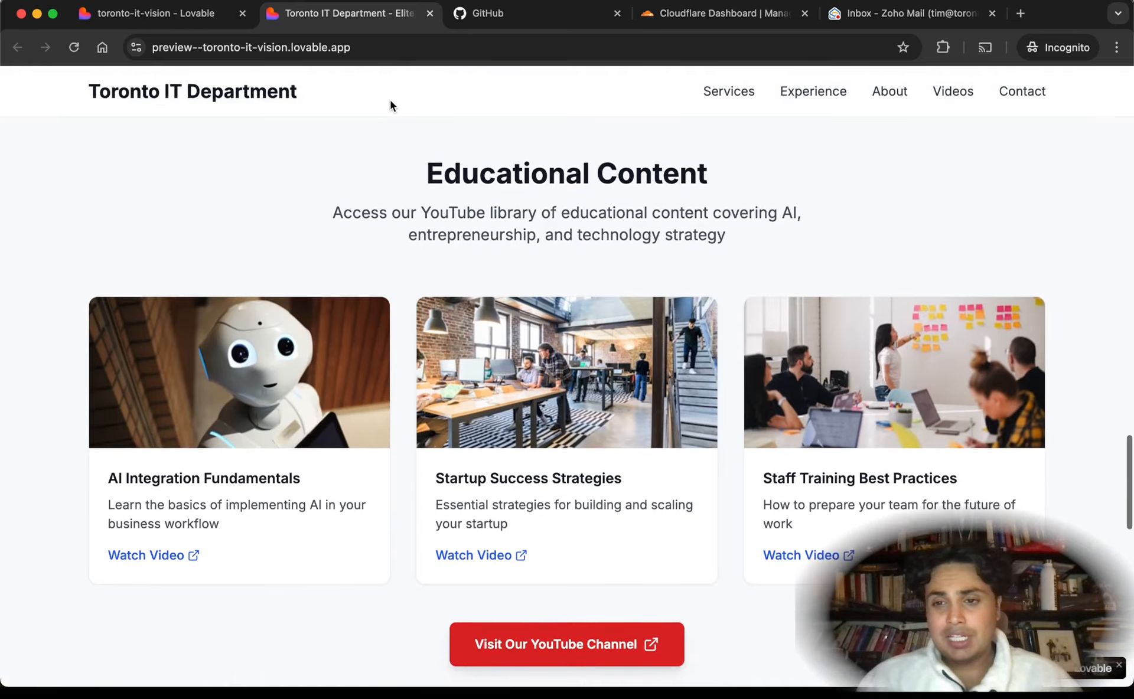
{"action": "scroll", "coordinate": [389, 97], "scroll_direction": "down", "scroll_amount": 5}
{"action": "scroll", "coordinate": [389, 97], "scroll_direction": "up", "scroll_amount": 15}
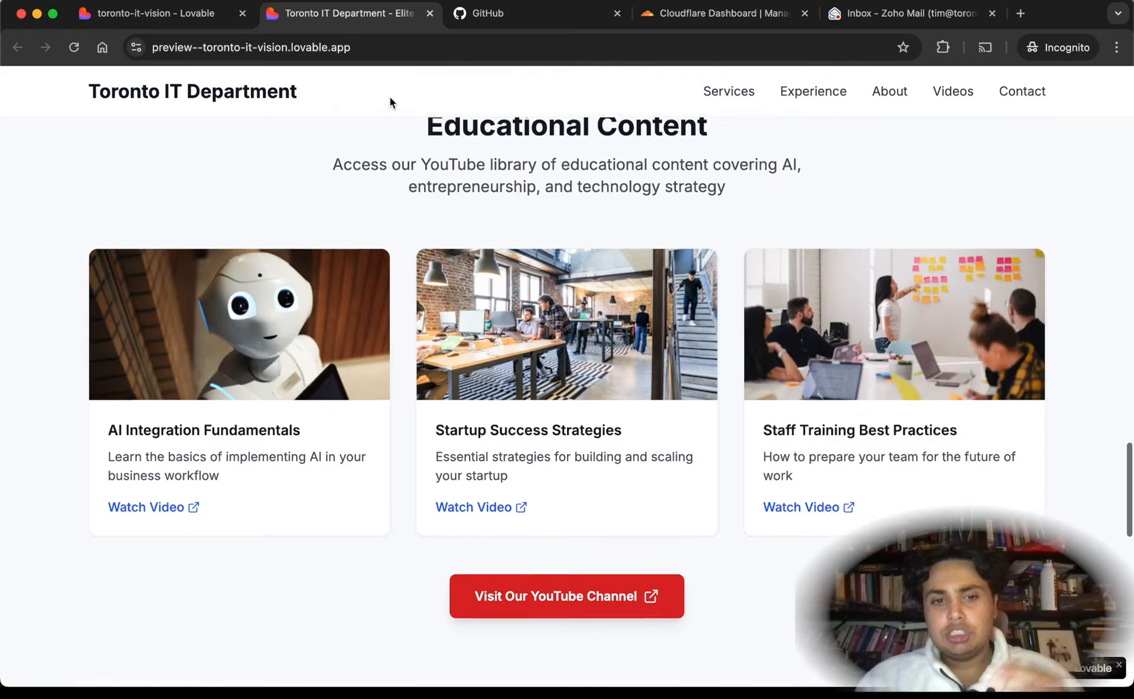
{"action": "left_click", "coordinate": [429, 13]}
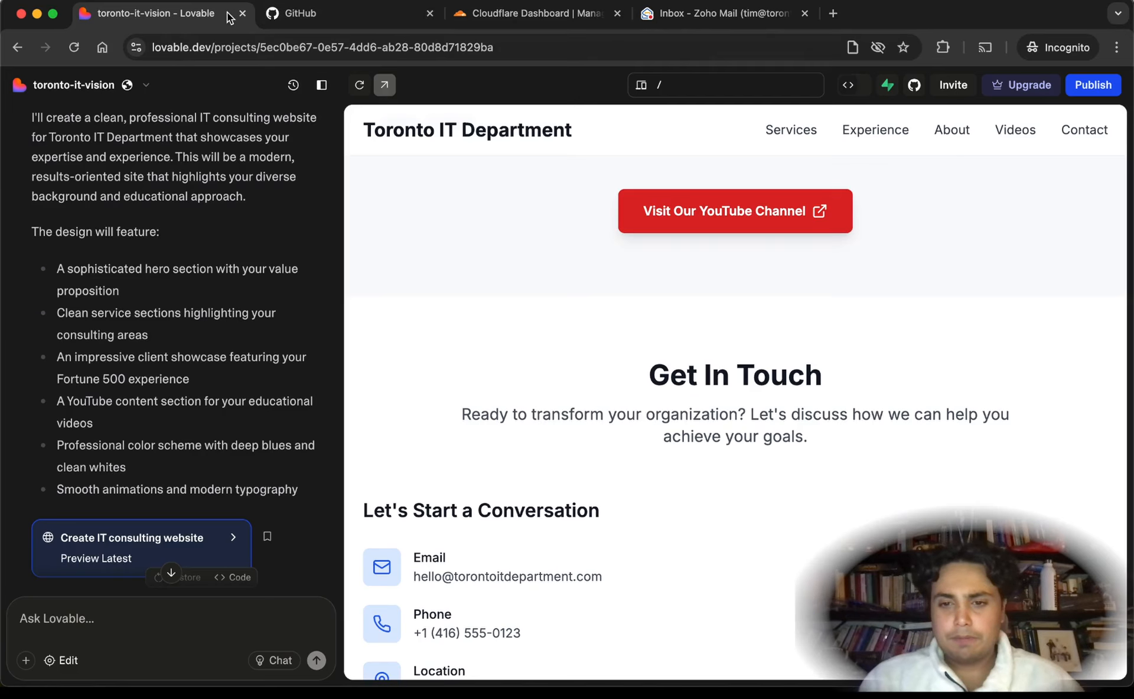
- Connect the toronto-it-vision project to the TorontoITDepartment organization on GitHub
{"action": "left_click", "coordinate": [914, 87]}
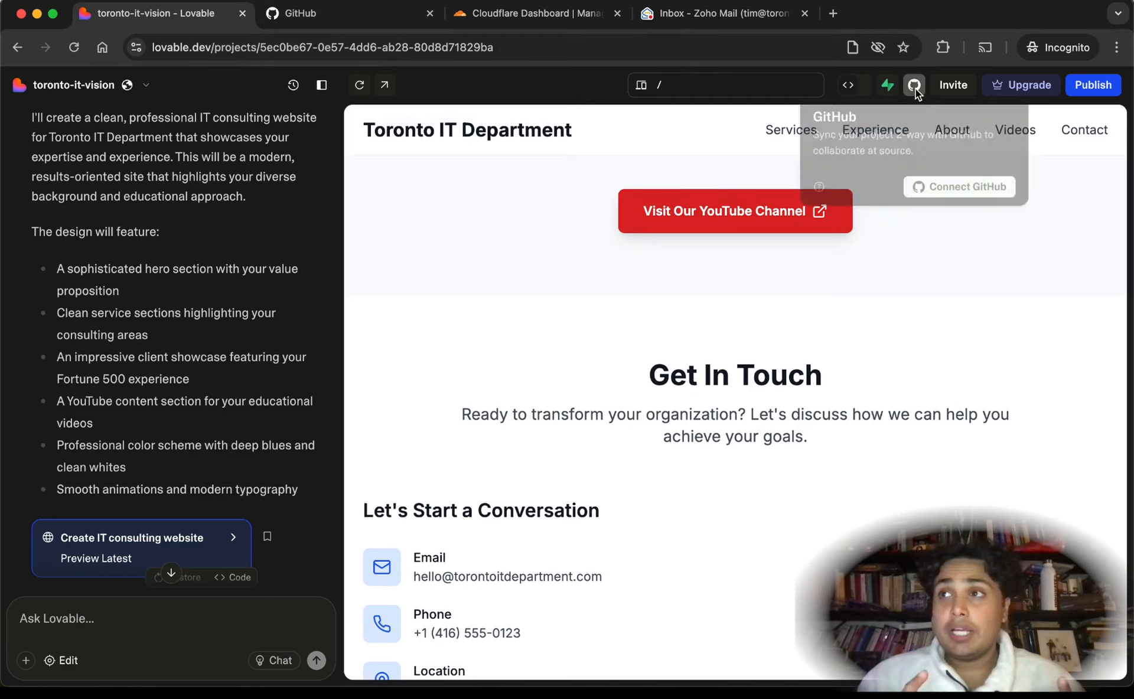
{"action": "left_click", "coordinate": [935, 197]}
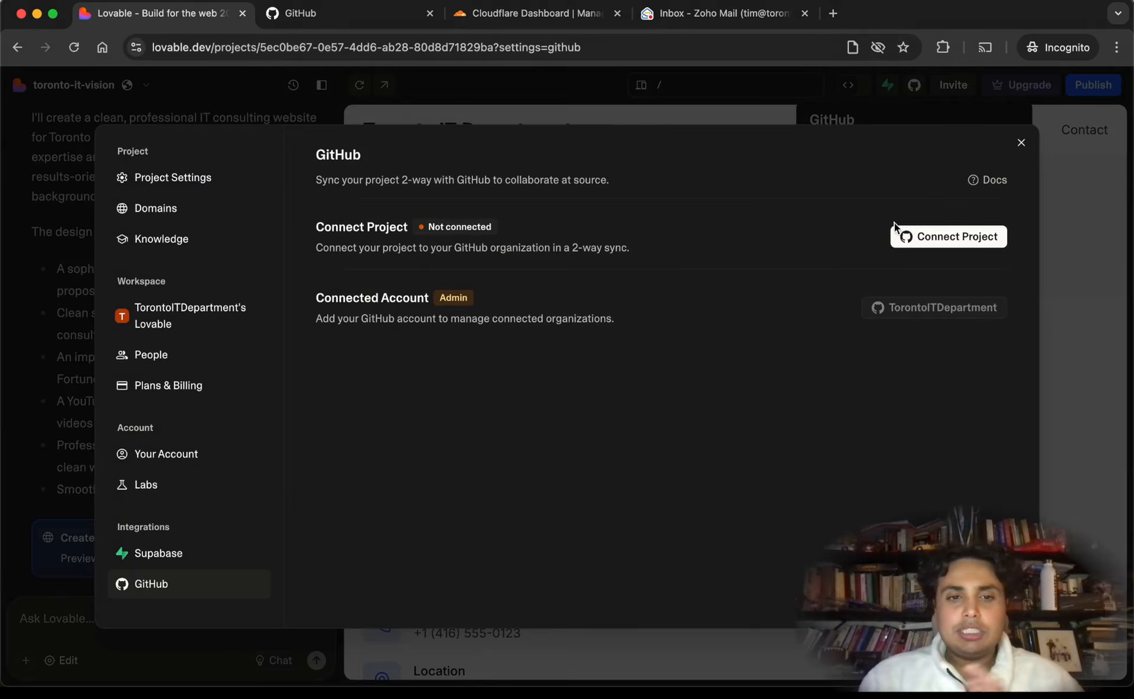
{"action": "left_click", "coordinate": [919, 242]}
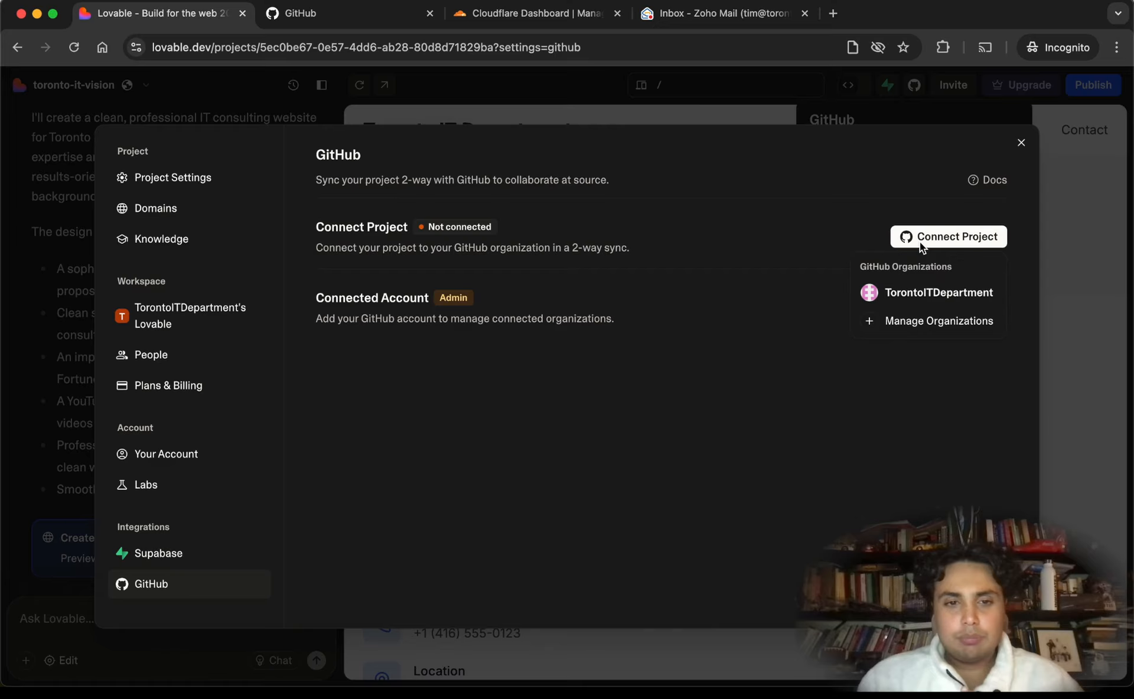
{"action": "left_click", "coordinate": [909, 289]}
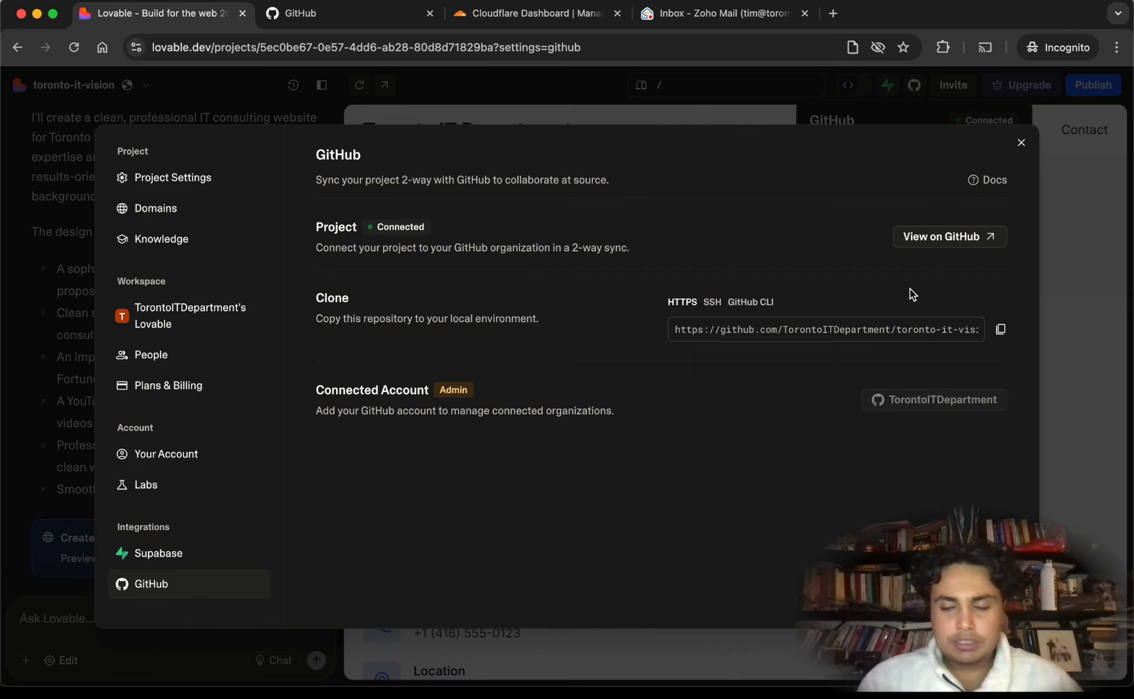
- Look through the project's files and README in its linked GitHub repository, and close the repository page
{"action": "left_click", "coordinate": [933, 239]}
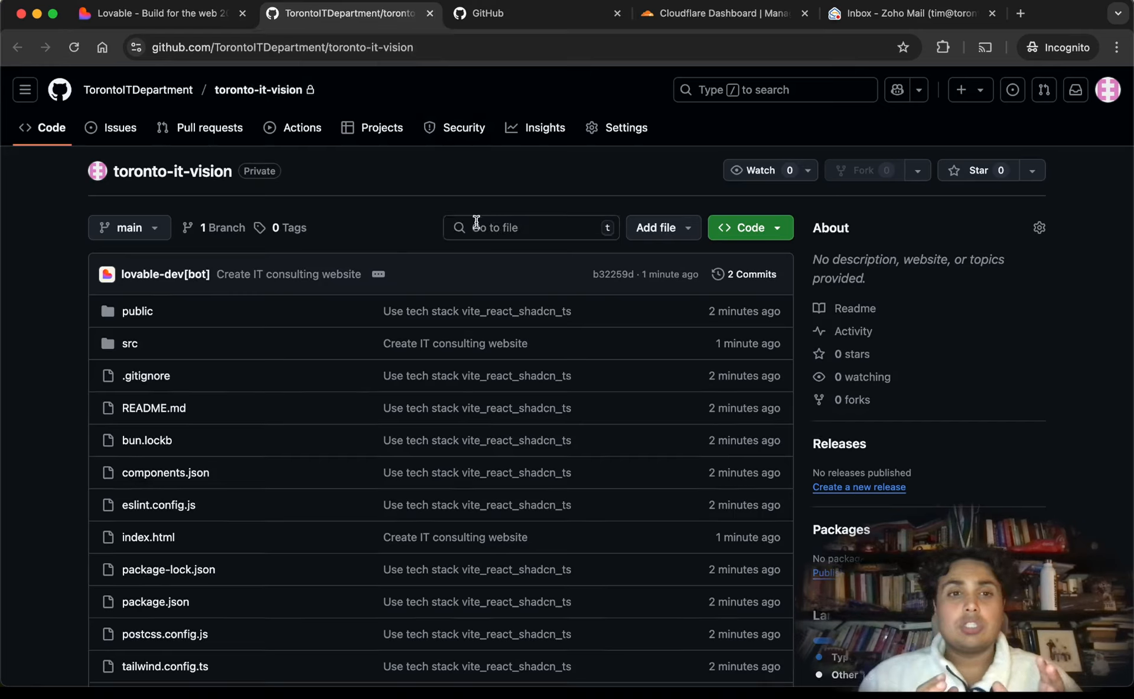
{"action": "scroll", "coordinate": [476, 222], "scroll_direction": "down", "scroll_amount": 15}
{"action": "scroll", "coordinate": [467, 177], "scroll_direction": "up", "scroll_amount": 8}
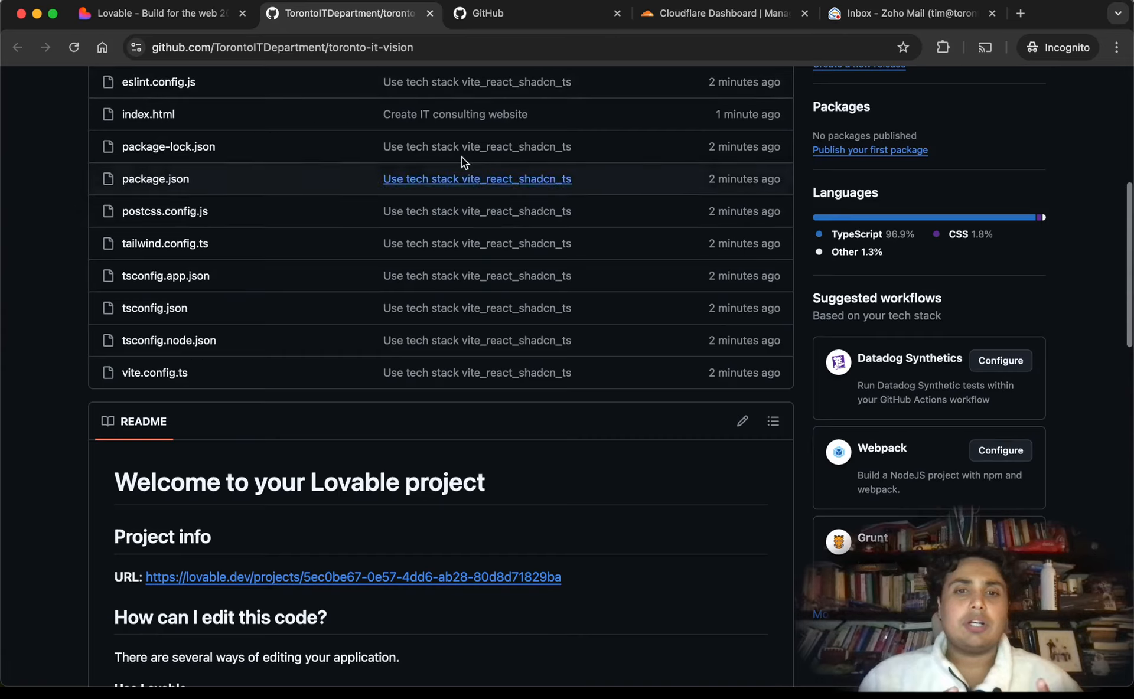
{"action": "left_click", "coordinate": [430, 14]}
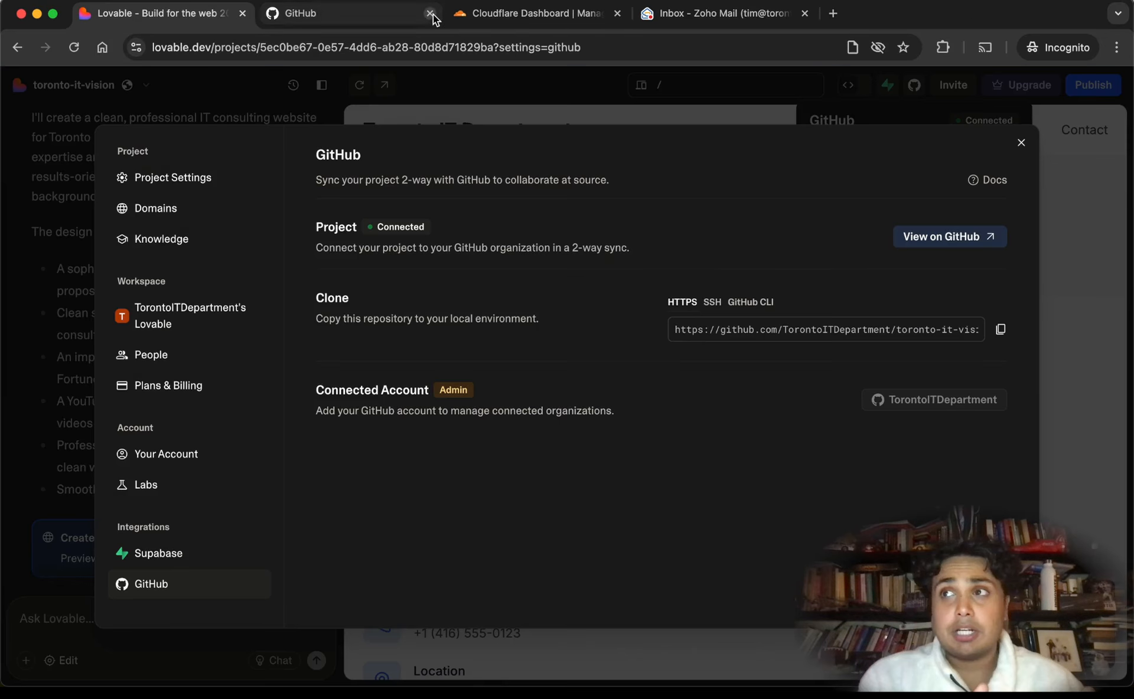
- Switch to the Cloudflare dashboard and start a new Pages application by importing an existing Git repository
{"action": "left_click", "coordinate": [487, 17]}
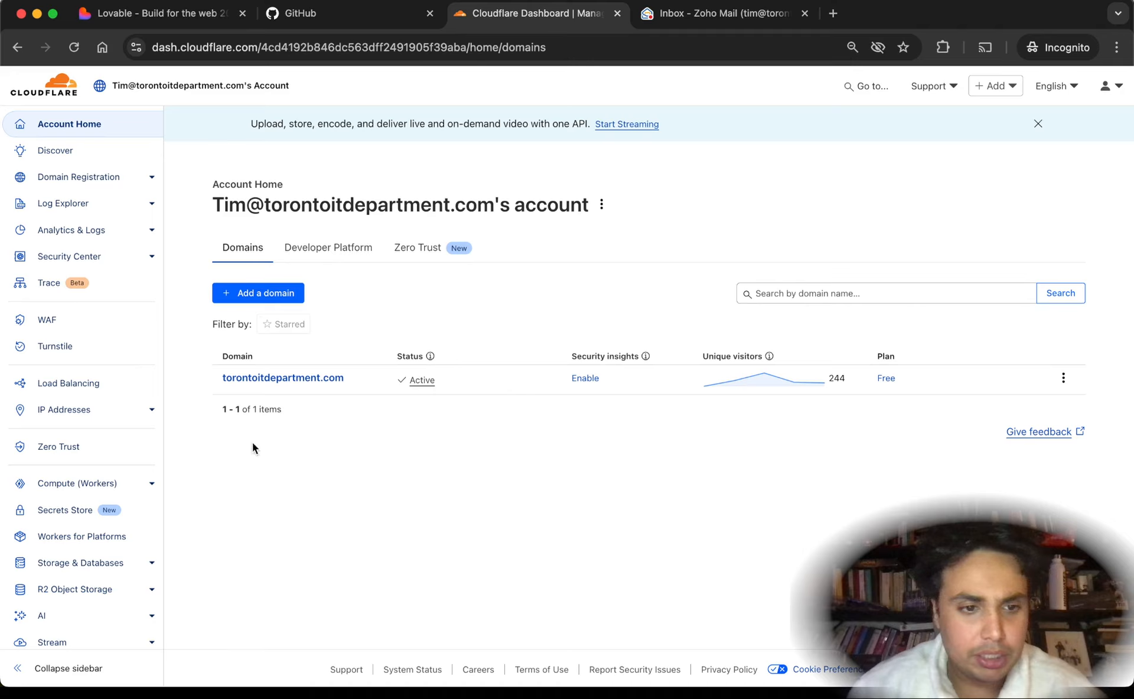
{"action": "left_click", "coordinate": [135, 490]}
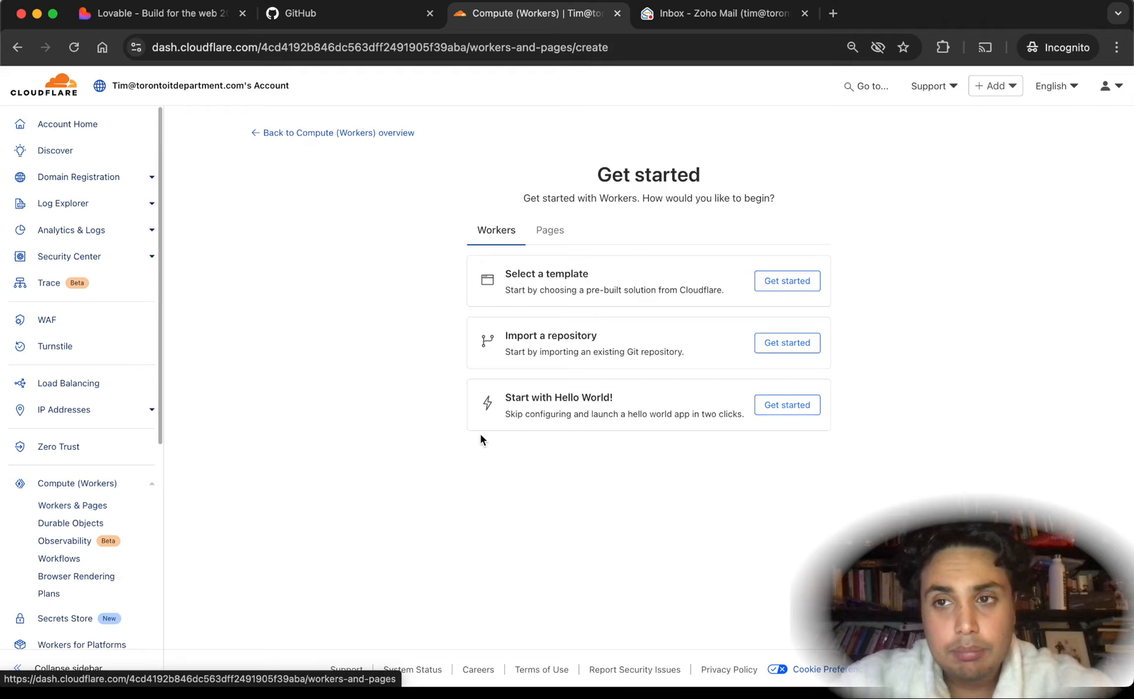
{"action": "left_click", "coordinate": [550, 244]}
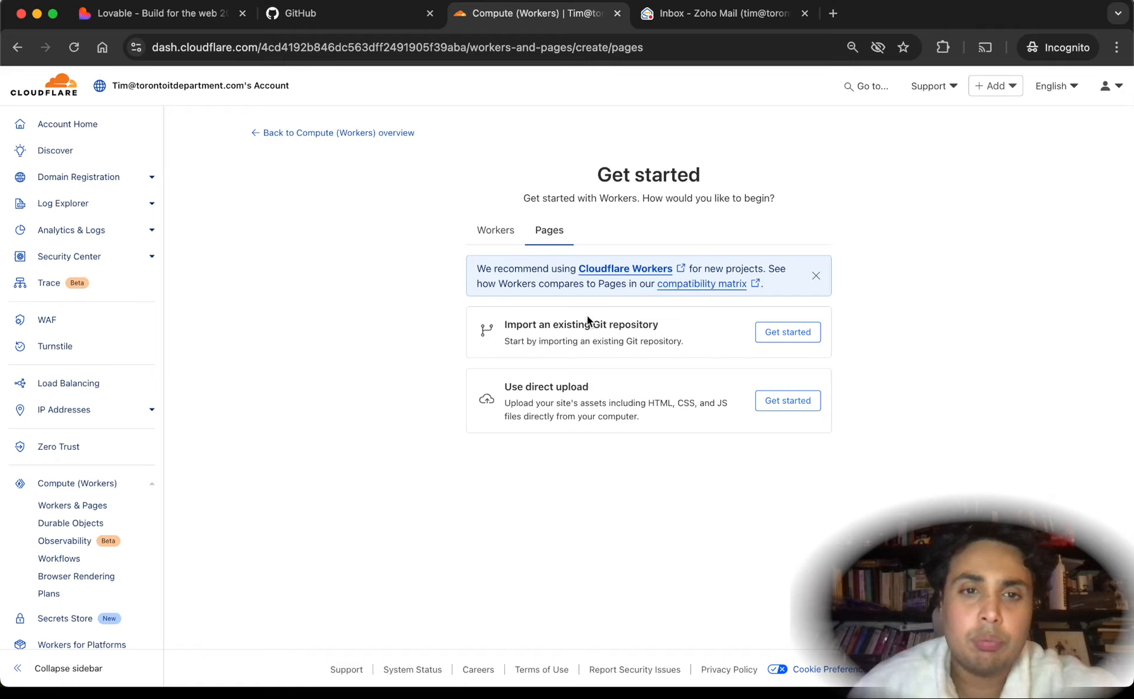
{"action": "left_click", "coordinate": [770, 335]}
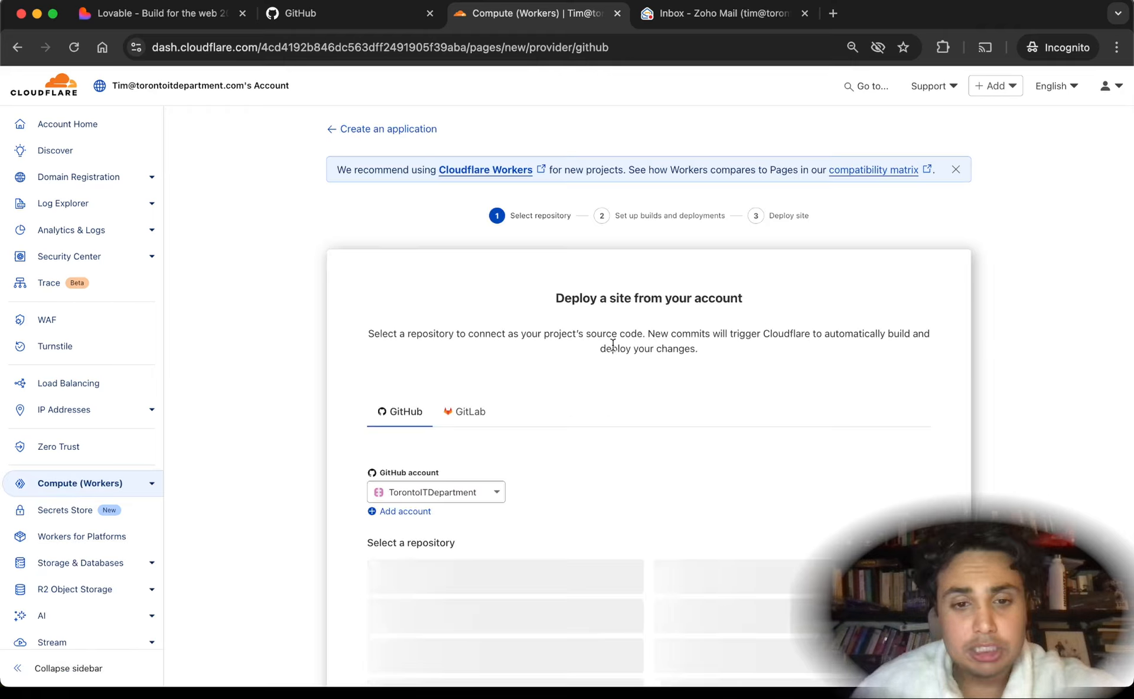
- Choose the torontoitdepartment repository as the site's source and begin its build setup
{"action": "scroll", "coordinate": [613, 345], "scroll_direction": "down", "scroll_amount": 3}
{"action": "scroll", "coordinate": [611, 345], "scroll_direction": "down", "scroll_amount": 1}
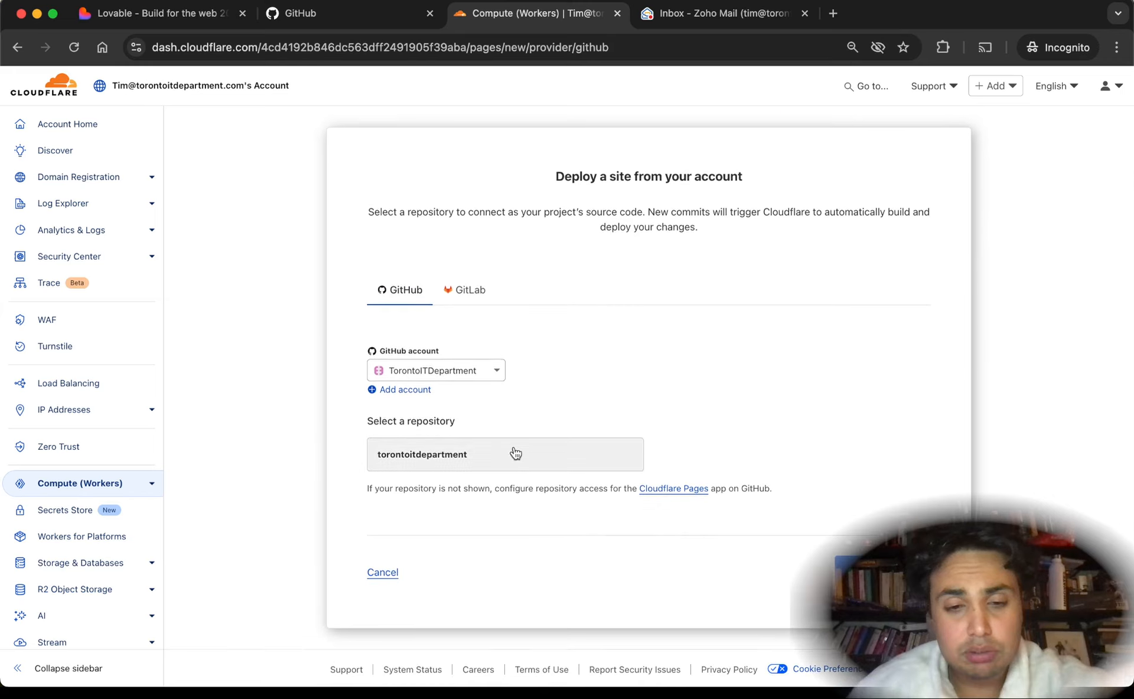
{"action": "left_click", "coordinate": [481, 450]}
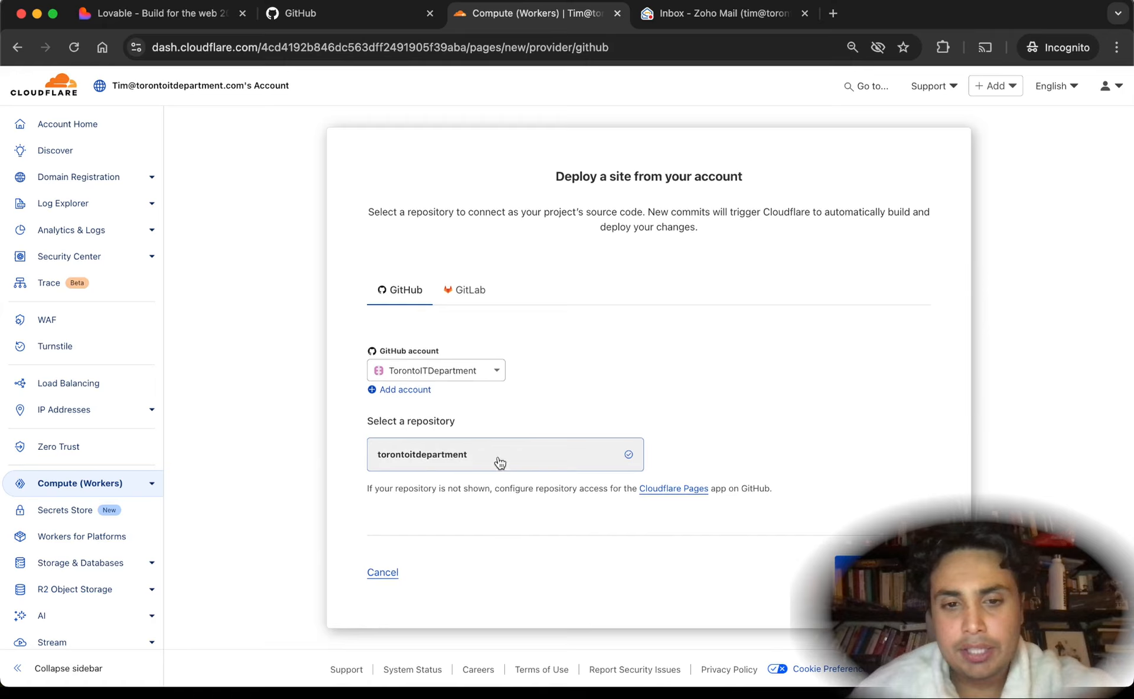
{"action": "left_click", "coordinate": [893, 572]}
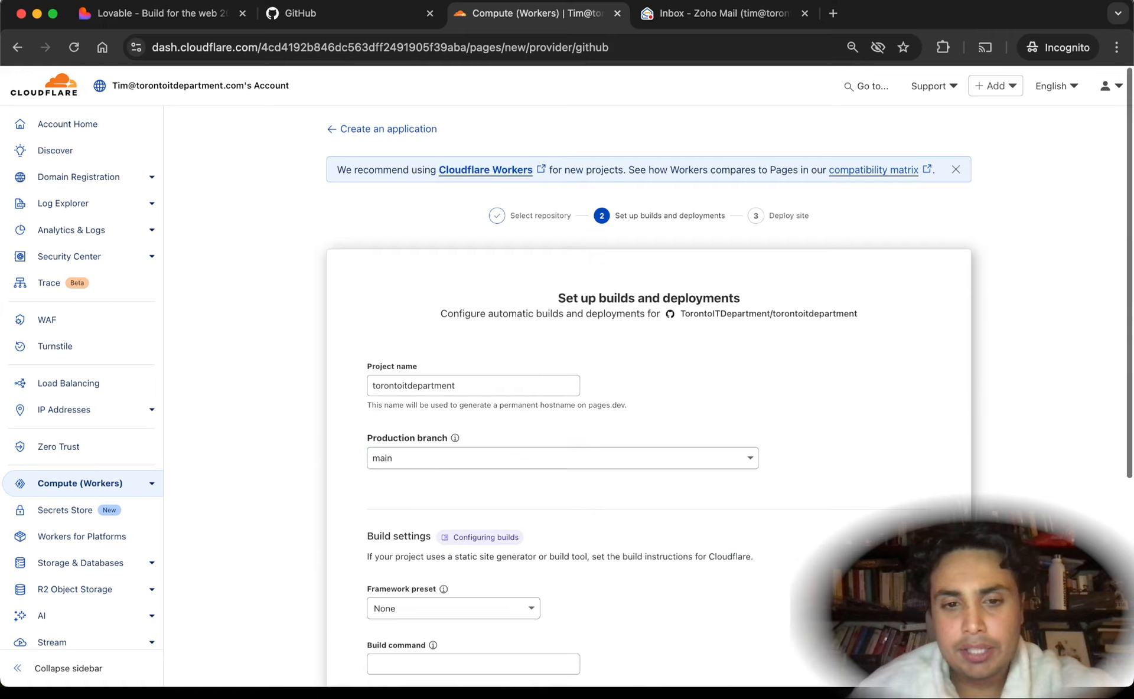
- Set the build's framework preset to React (Vite) and deploy the site
{"action": "scroll", "coordinate": [886, 567], "scroll_direction": "down", "scroll_amount": 2}
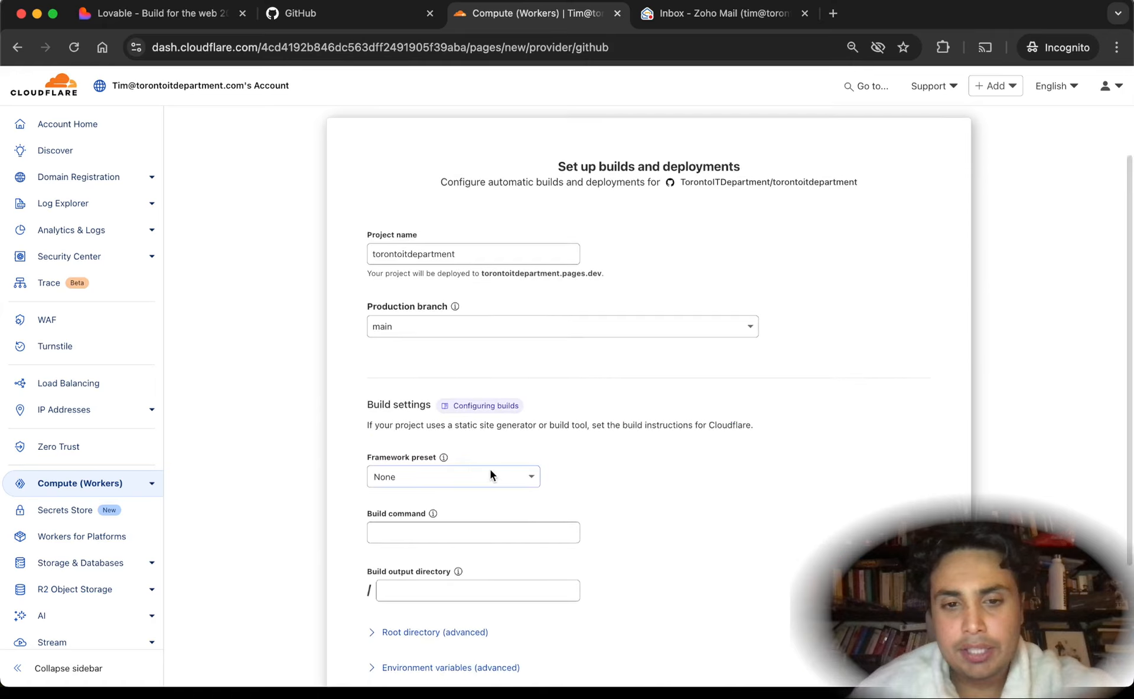
{"action": "scroll", "coordinate": [490, 469], "scroll_direction": "down", "scroll_amount": 2}
{"action": "left_click", "coordinate": [462, 396]}
{"action": "scroll", "coordinate": [463, 449], "scroll_direction": "down", "scroll_amount": 6}
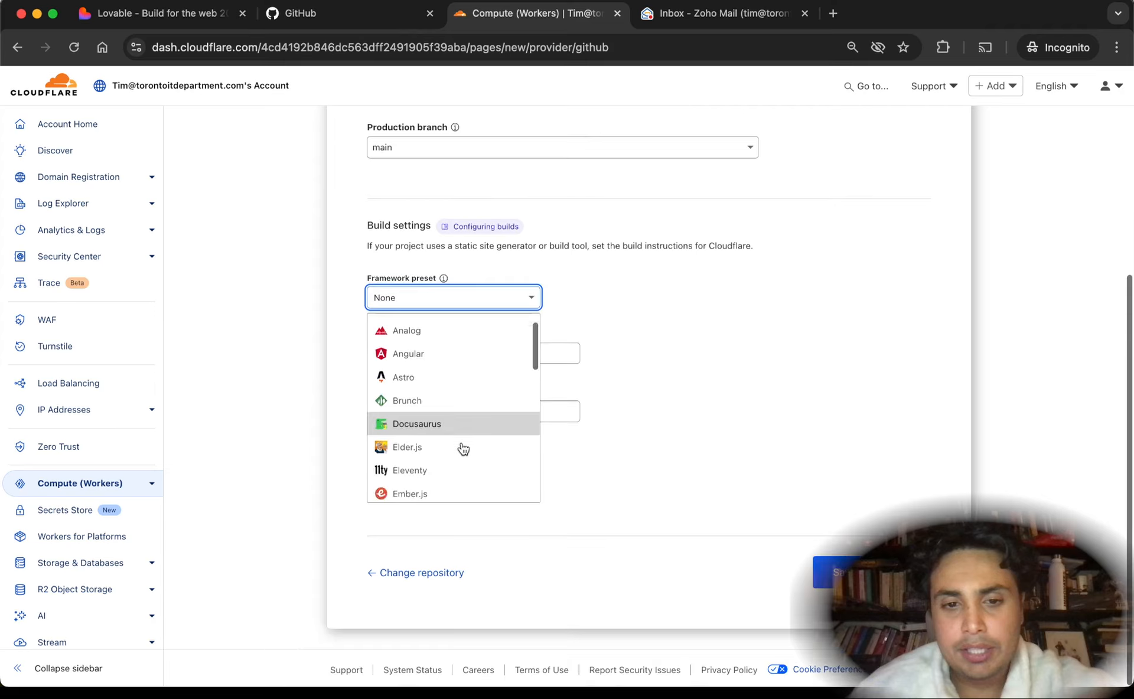
{"action": "scroll", "coordinate": [462, 447], "scroll_direction": "down", "scroll_amount": 3}
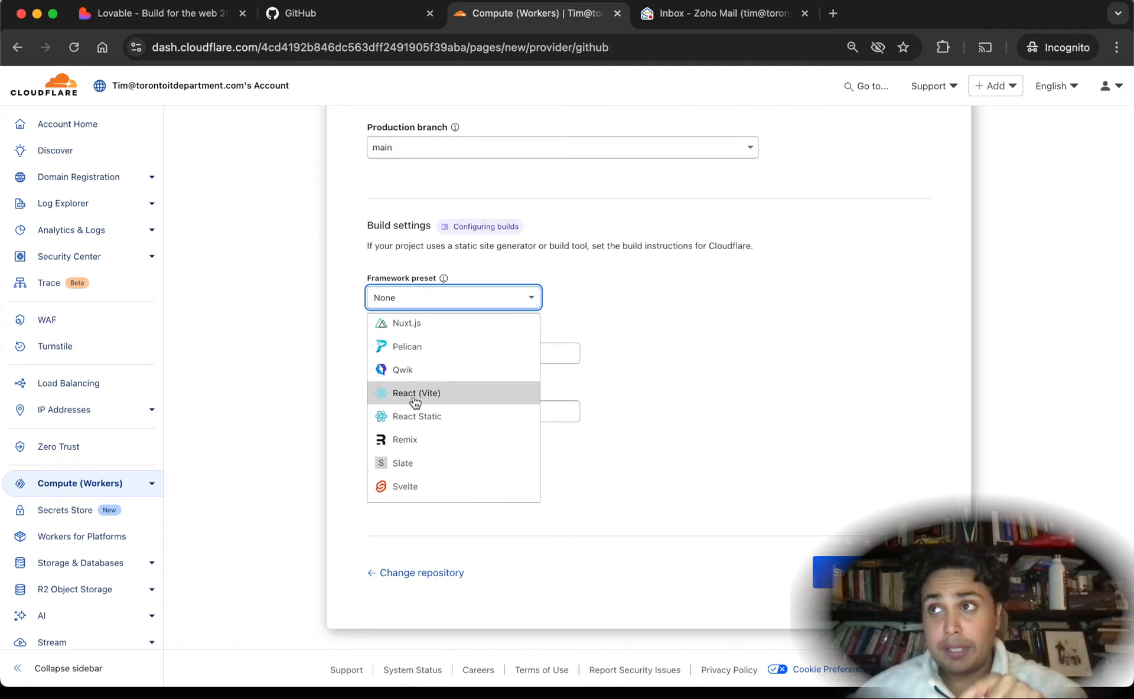
{"action": "left_click", "coordinate": [461, 398]}
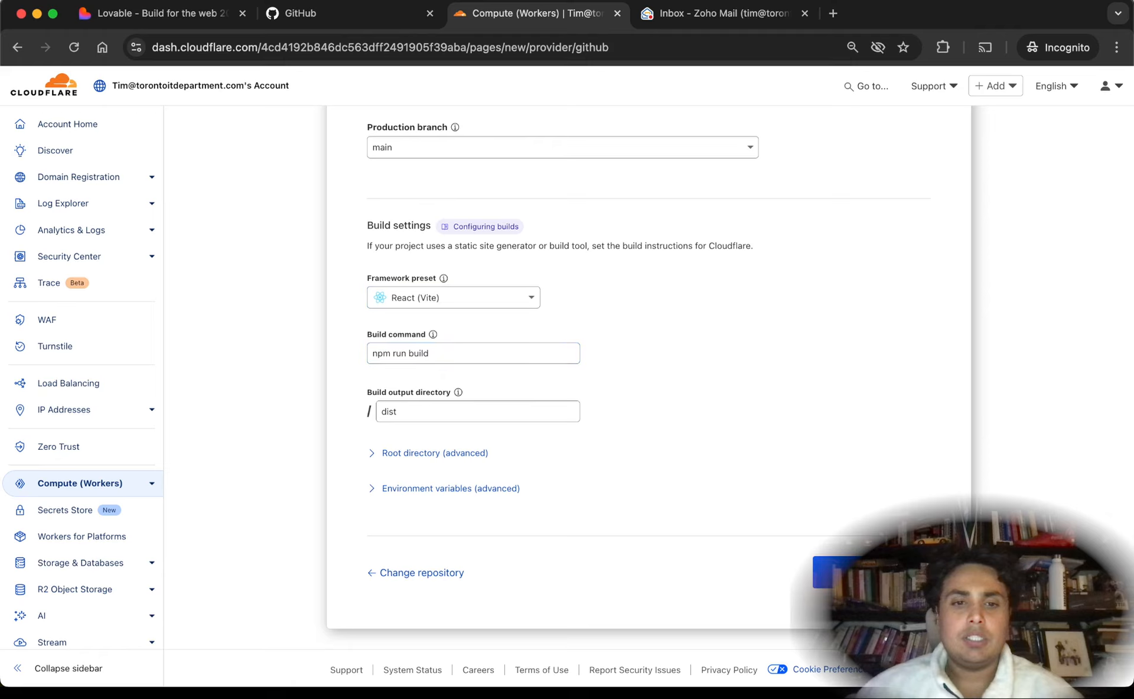
{"action": "scroll", "coordinate": [797, 534], "scroll_direction": "up", "scroll_amount": 2}
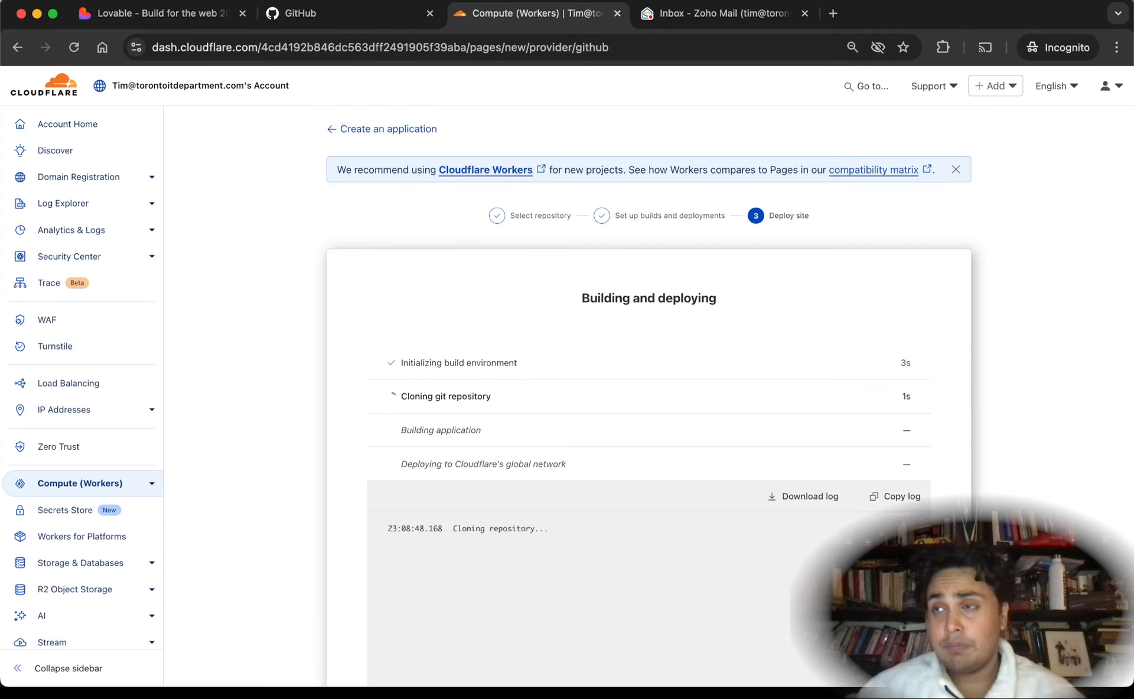
- Follow the build log until deployment finishes, continue to the project, and preview its torontoitdepartment.pages.dev site before closing the preview
{"action": "scroll", "coordinate": [648, 395], "scroll_direction": "down", "scroll_amount": 3}
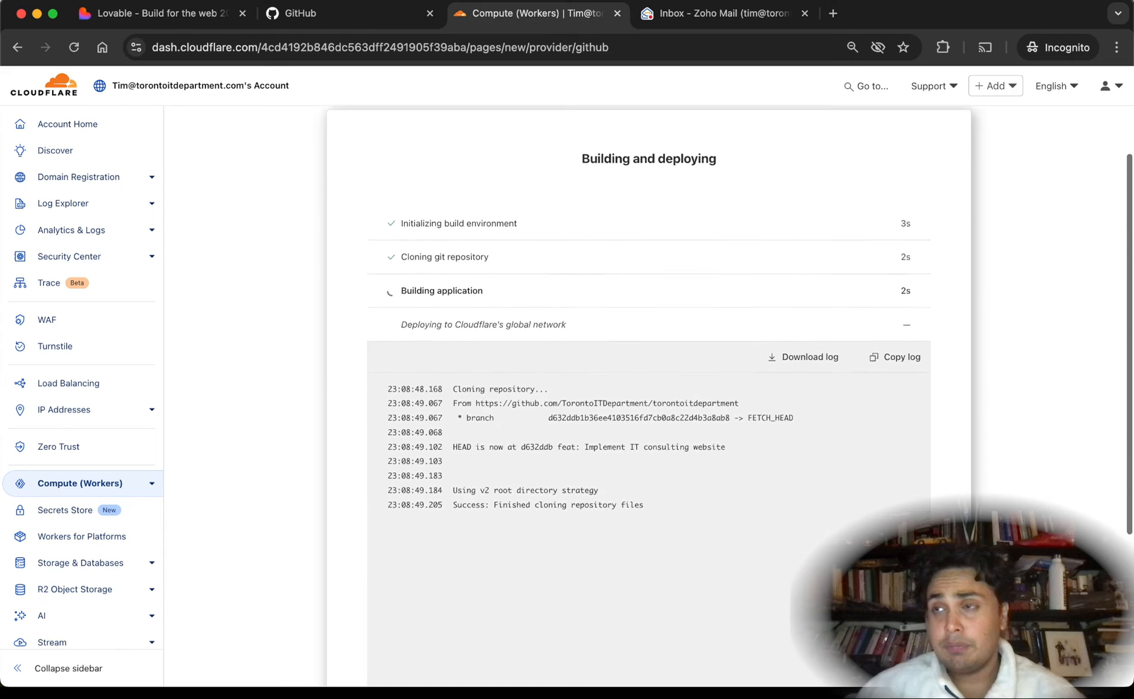
{"action": "scroll", "coordinate": [648, 396], "scroll_direction": "down", "scroll_amount": 1}
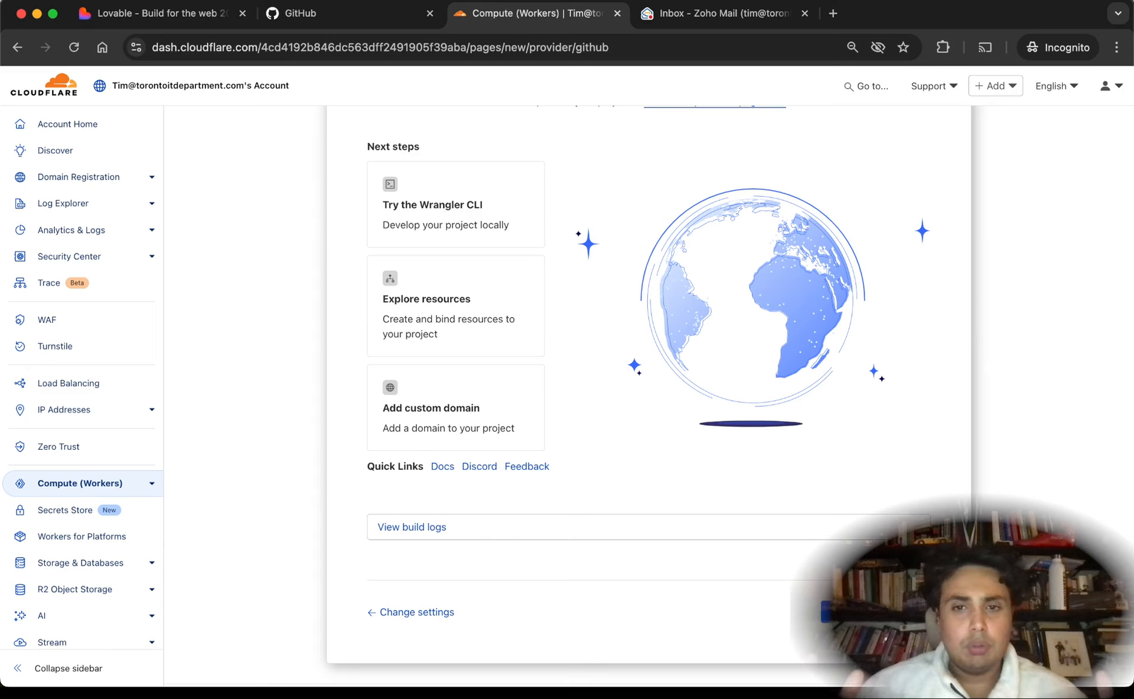
{"action": "scroll", "coordinate": [874, 620], "scroll_direction": "up", "scroll_amount": 1}
{"action": "left_click", "coordinate": [874, 628]}
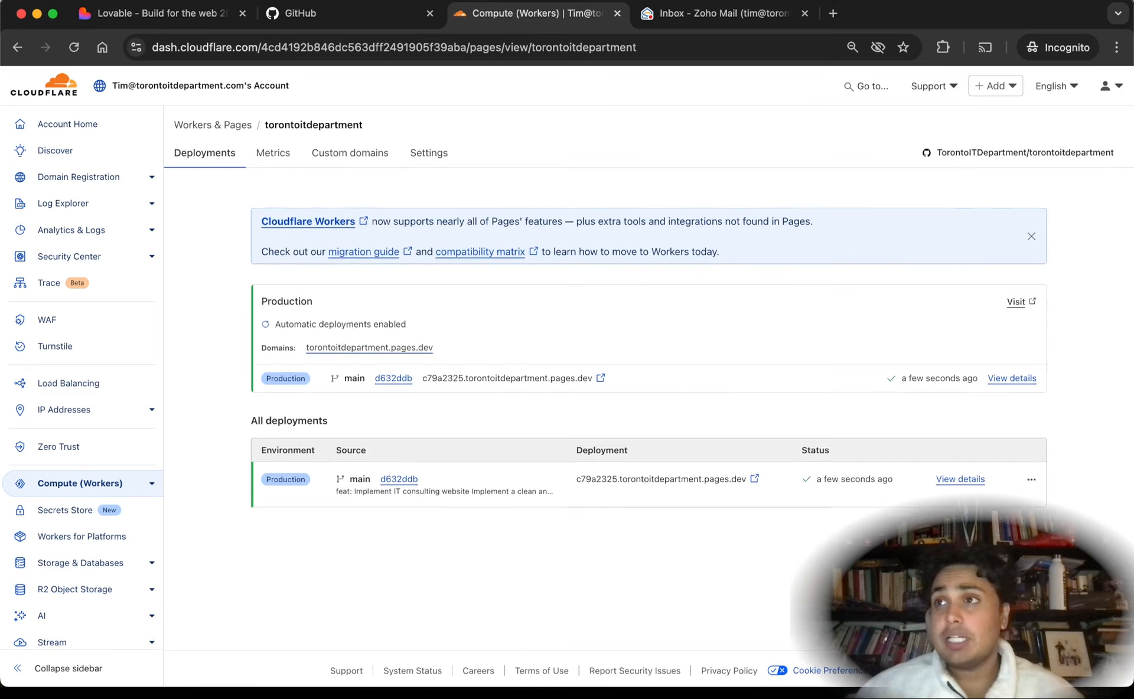
{"action": "left_click", "coordinate": [375, 346]}
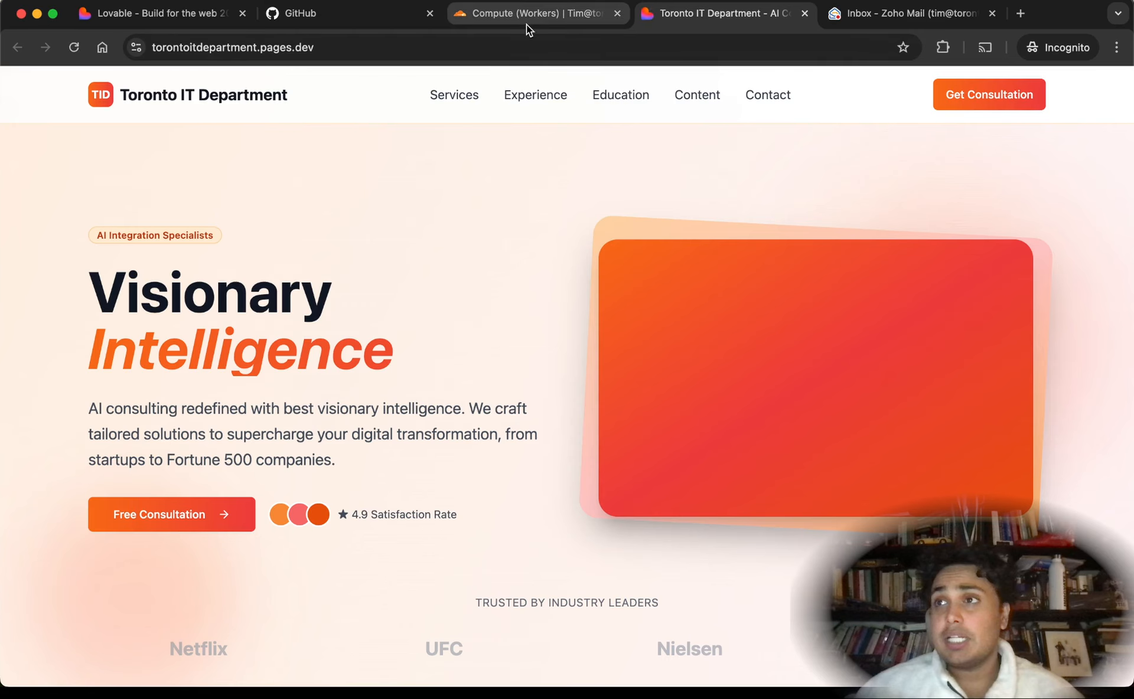
{"action": "left_click", "coordinate": [804, 13]}
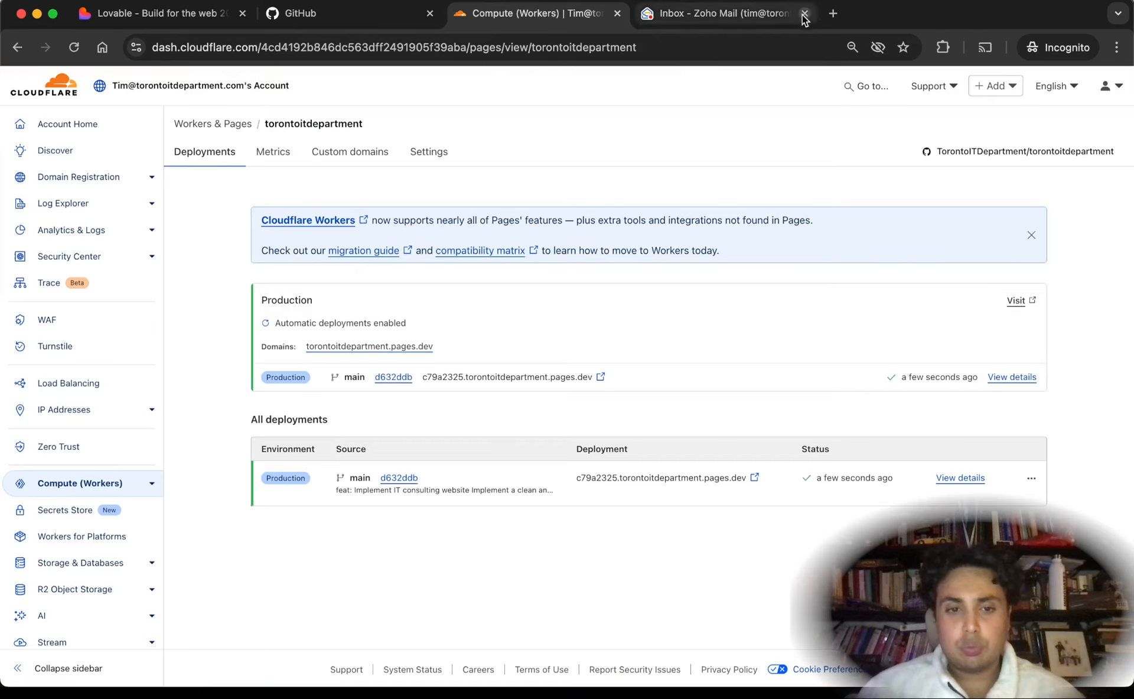
- Add torontoitdepartment.com as the project's custom domain and activate it with the proposed CNAME record
{"action": "left_click", "coordinate": [349, 153]}
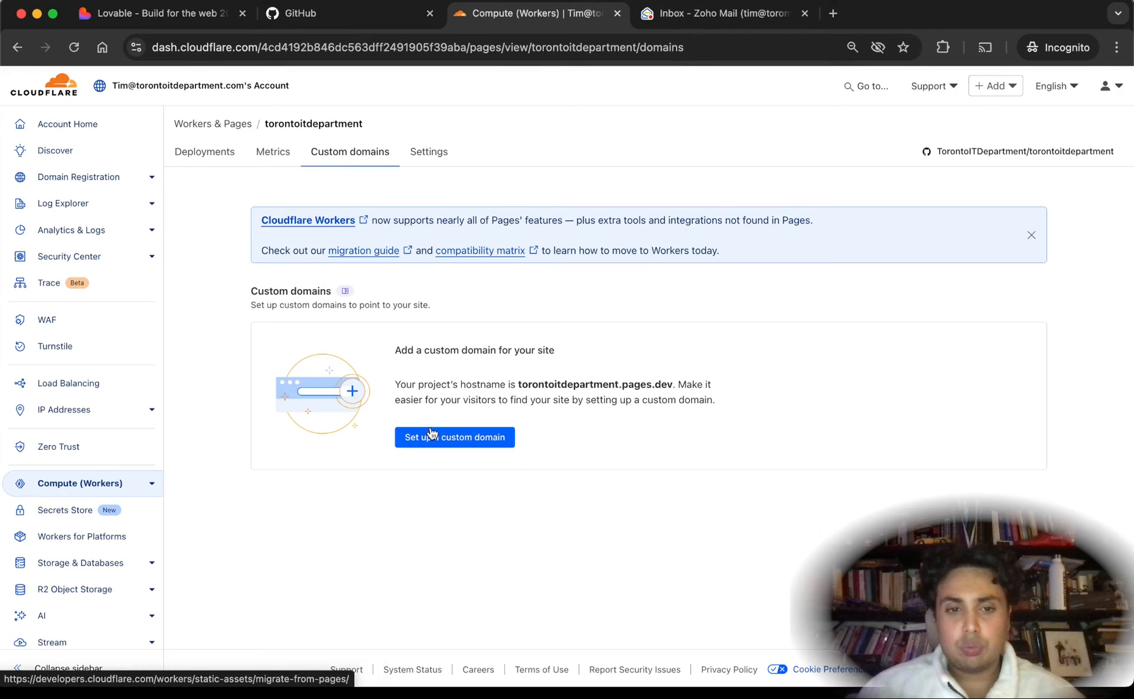
{"action": "left_click", "coordinate": [431, 431]}
{"action": "type", "text": "t"}
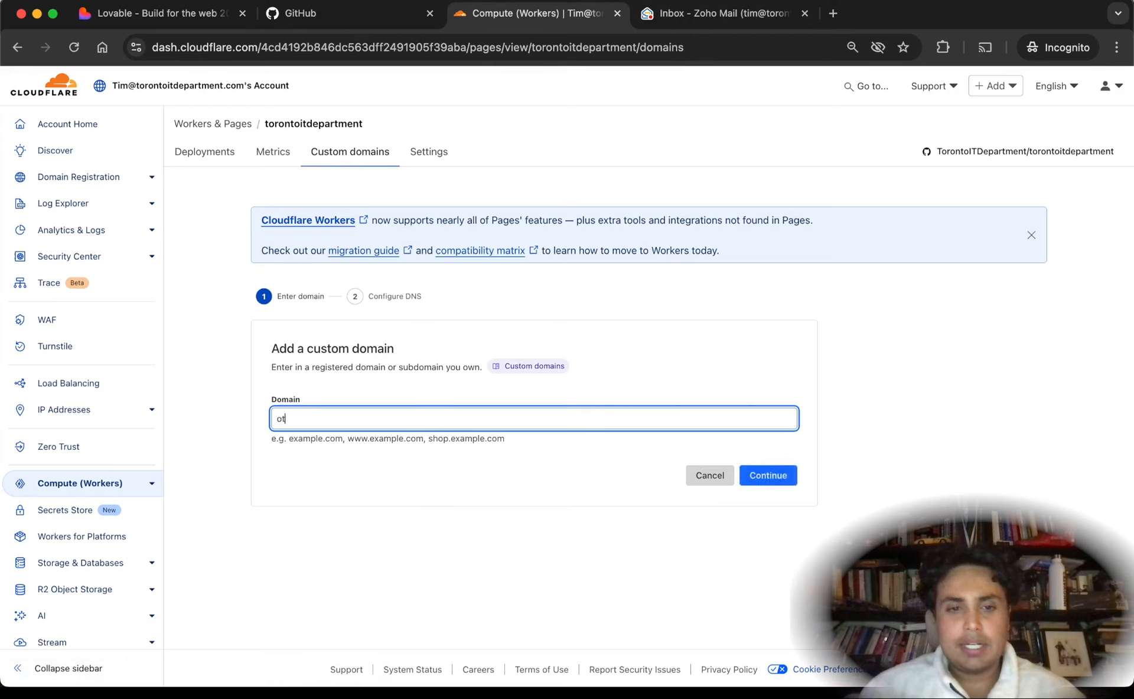
{"action": "type", "text": "orontoit"}
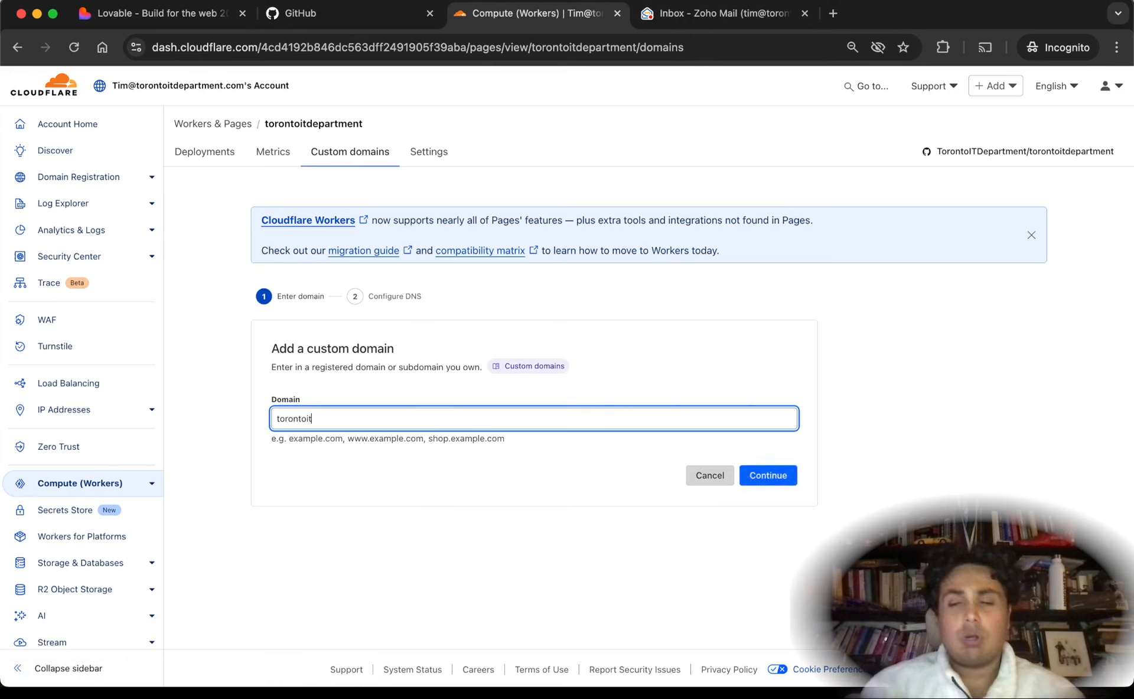
{"action": "type", "text": "department.com"}
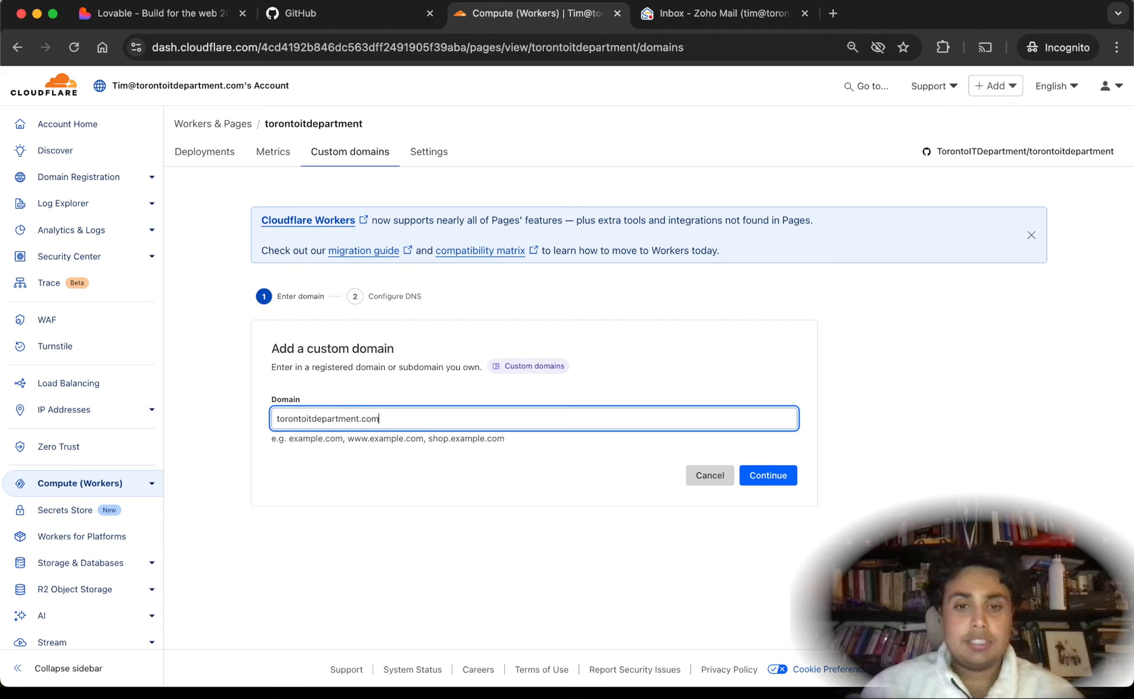
{"action": "left_click", "coordinate": [762, 475]}
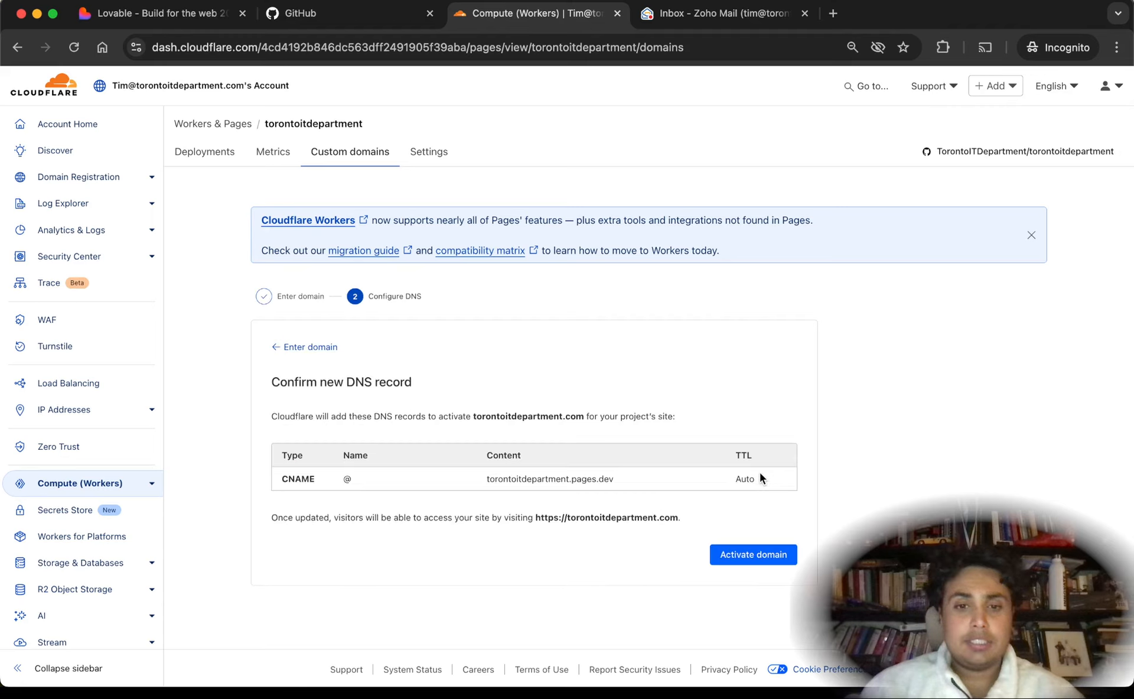
{"action": "left_click", "coordinate": [752, 555]}
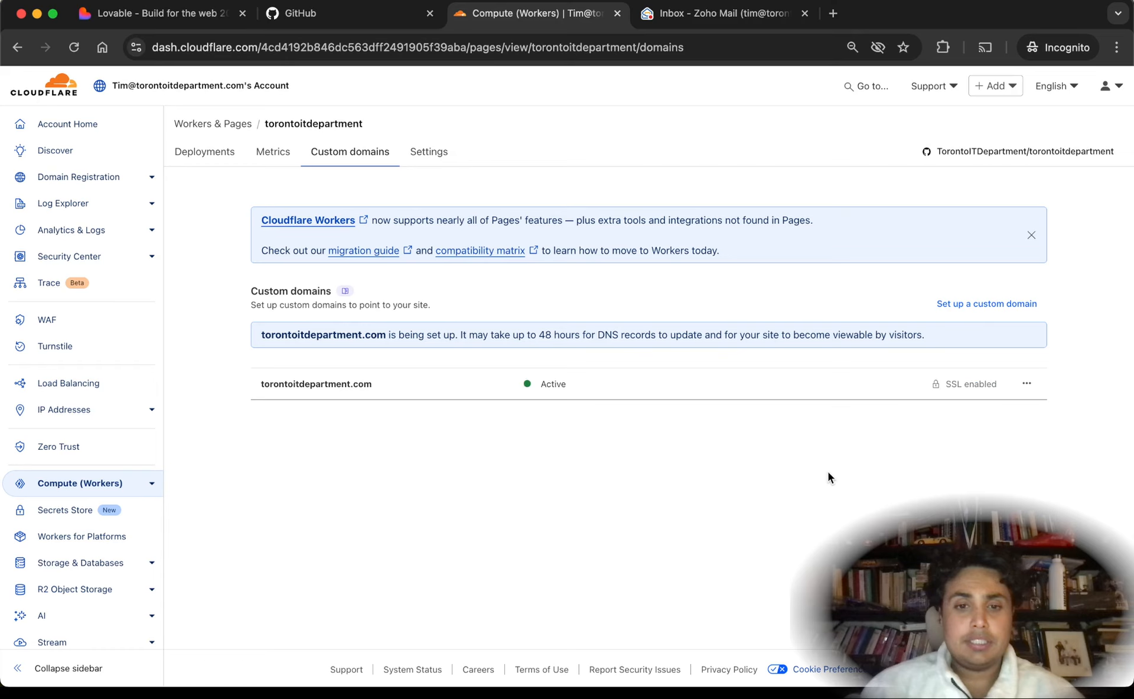
- Load torontoitdepartment.com in a new browser tab to check the custom domain
{"action": "left_click", "coordinate": [833, 13]}
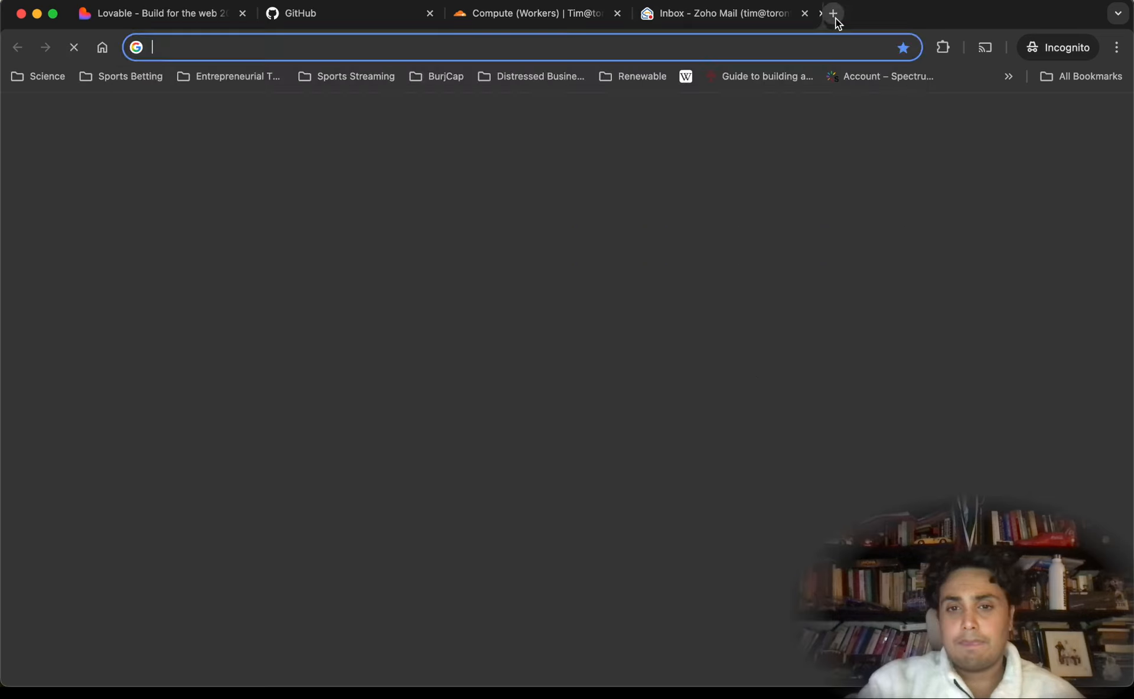
{"action": "type", "text": "toronto"}
{"action": "key", "text": "Return"}
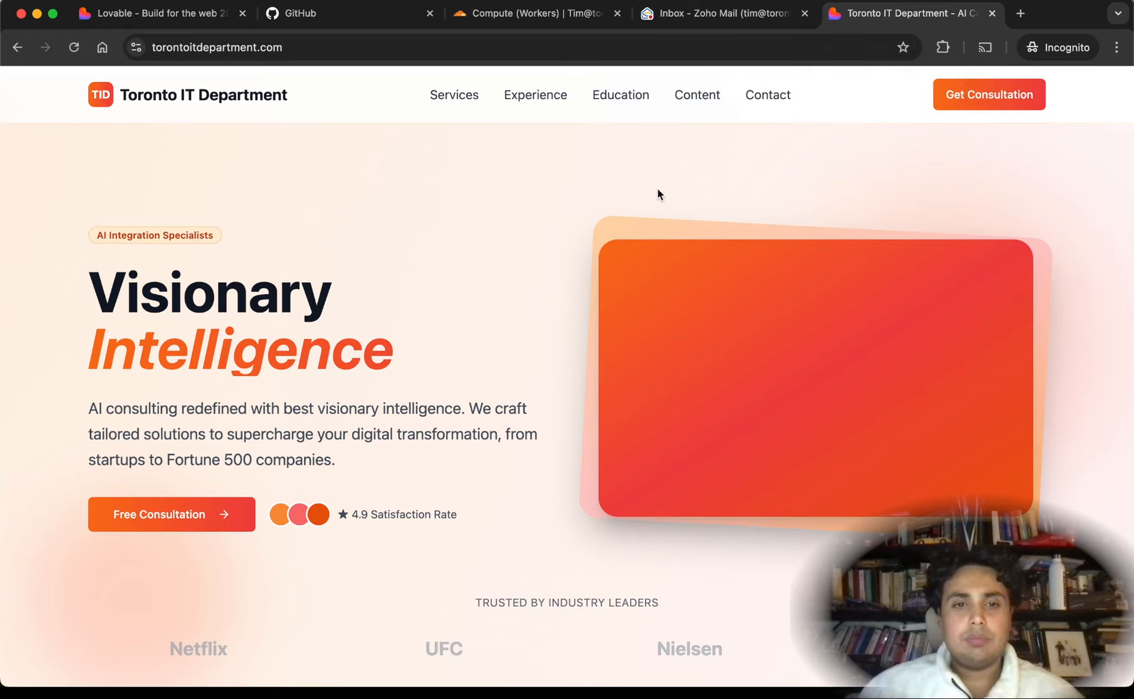
- Look through the live homepage's services, experience, educational content and closing call-to-action sections, and return to its hero section
{"action": "scroll", "coordinate": [657, 194], "scroll_direction": "down", "scroll_amount": 7}
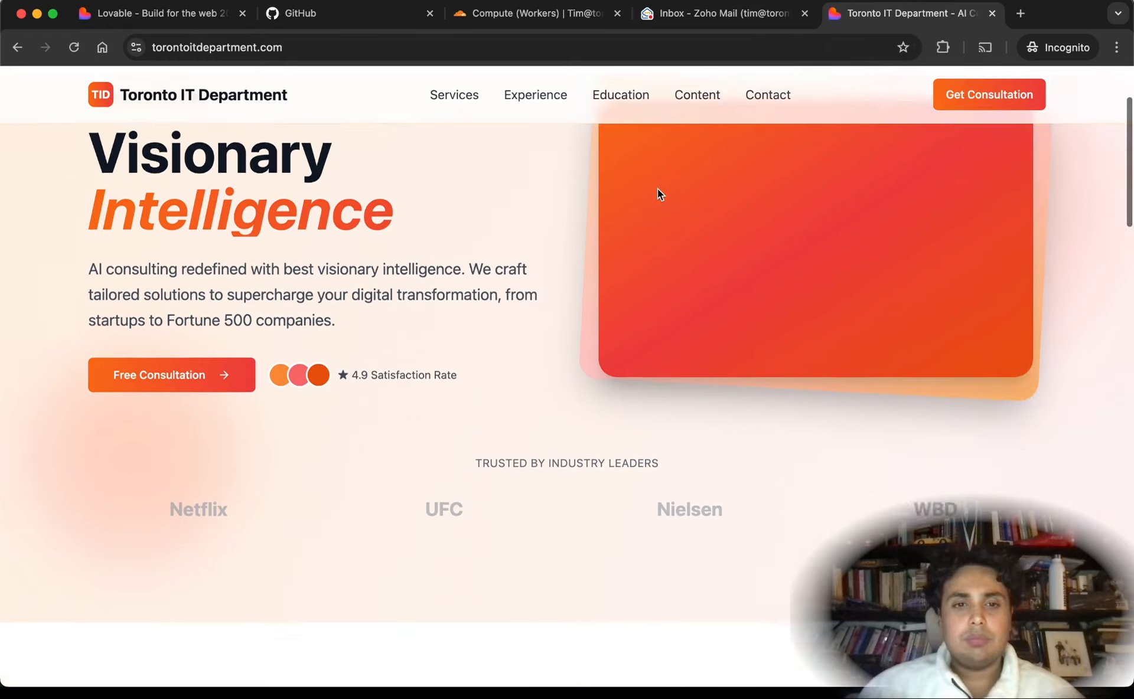
{"action": "scroll", "coordinate": [657, 193], "scroll_direction": "down", "scroll_amount": 2}
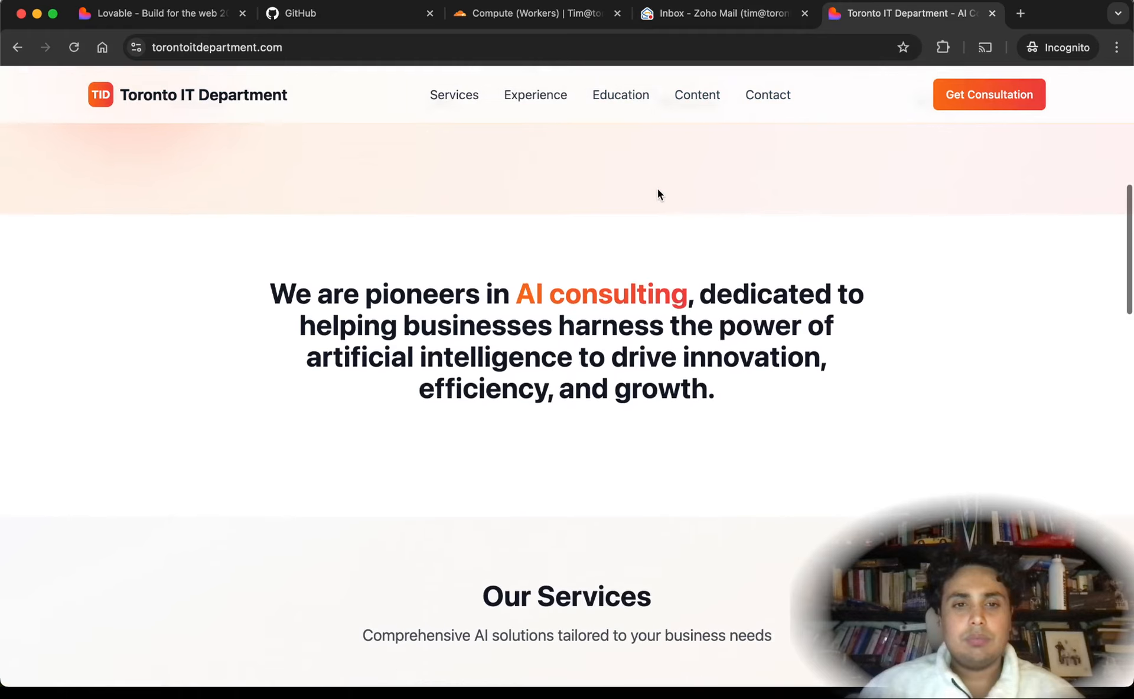
{"action": "scroll", "coordinate": [657, 194], "scroll_direction": "down", "scroll_amount": 5}
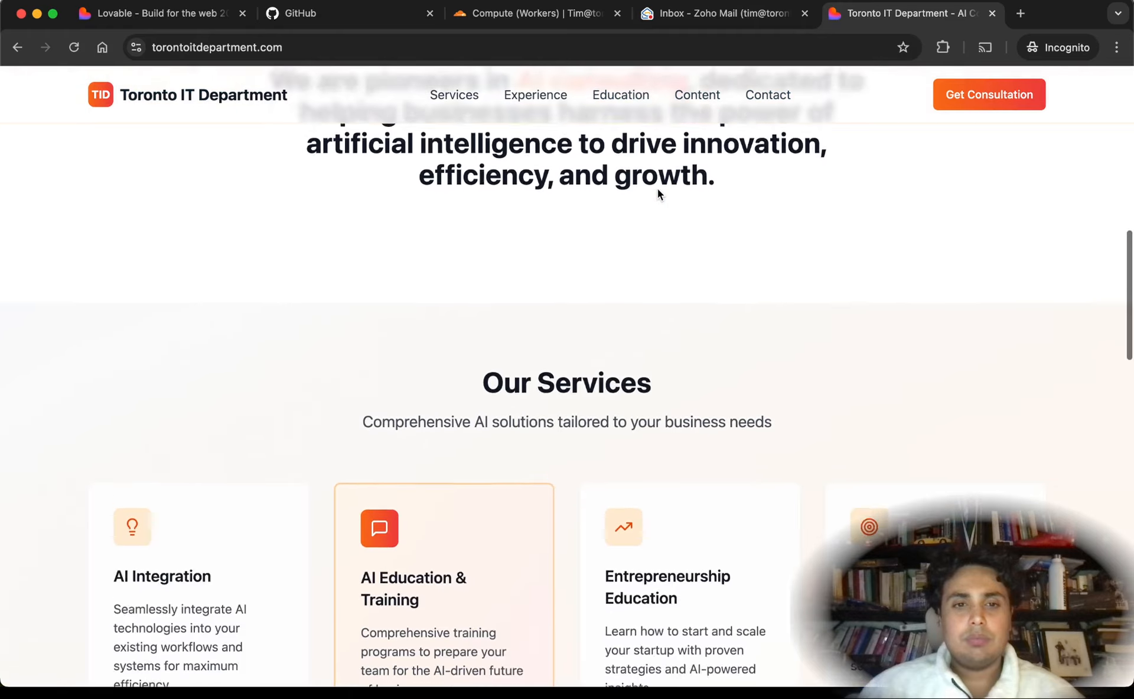
{"action": "scroll", "coordinate": [657, 190], "scroll_direction": "down", "scroll_amount": 1}
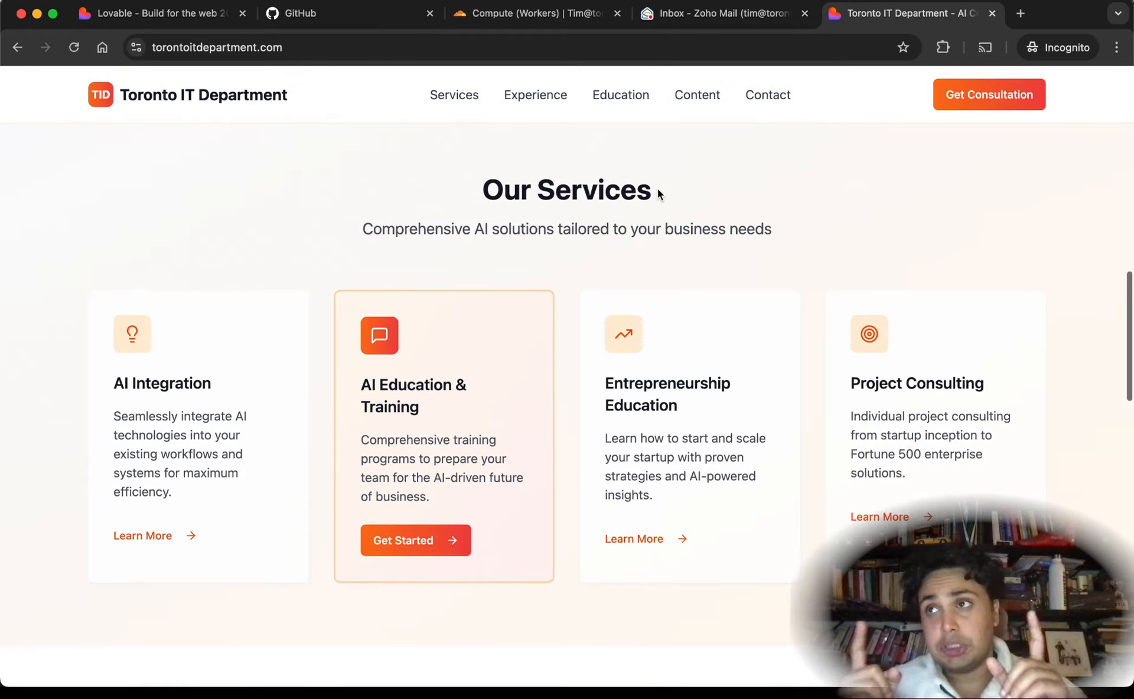
{"action": "scroll", "coordinate": [658, 190], "scroll_direction": "down", "scroll_amount": 1}
{"action": "scroll", "coordinate": [657, 190], "scroll_direction": "down", "scroll_amount": 4}
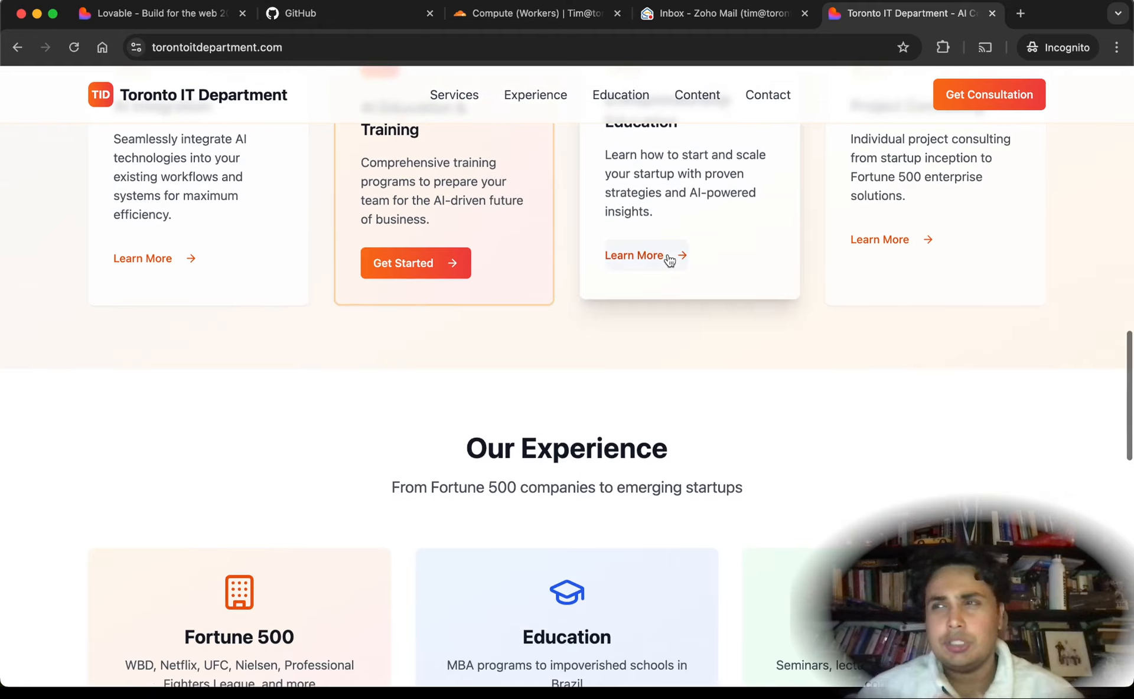
{"action": "scroll", "coordinate": [669, 260], "scroll_direction": "down", "scroll_amount": 5}
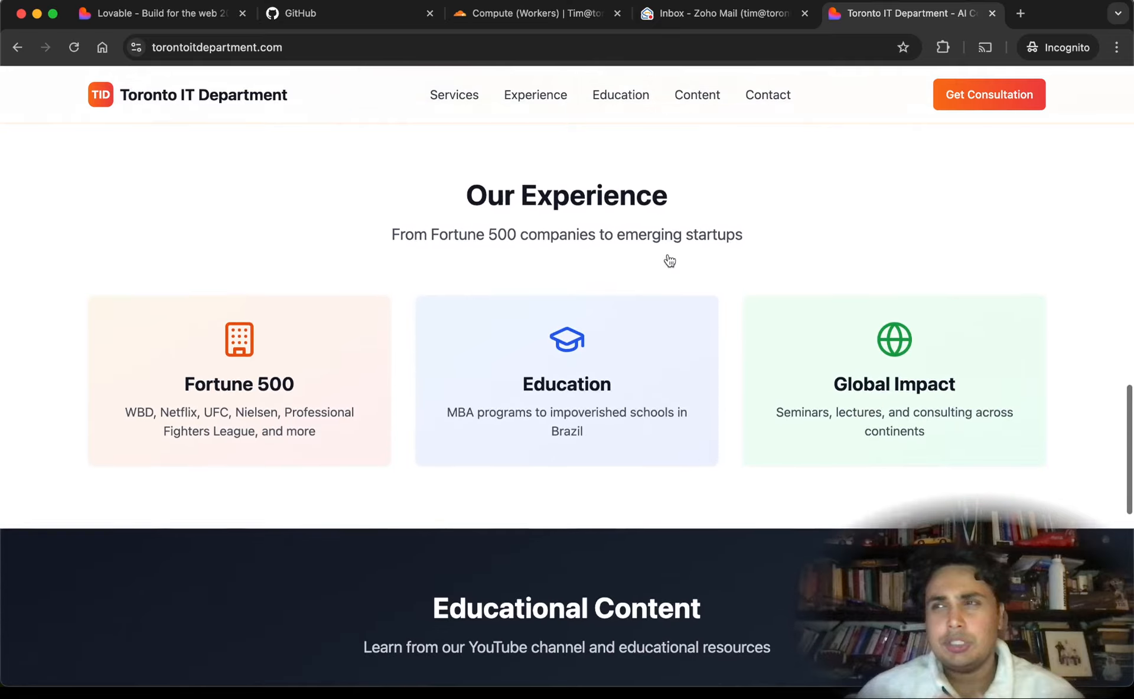
{"action": "scroll", "coordinate": [669, 260], "scroll_direction": "down", "scroll_amount": 4}
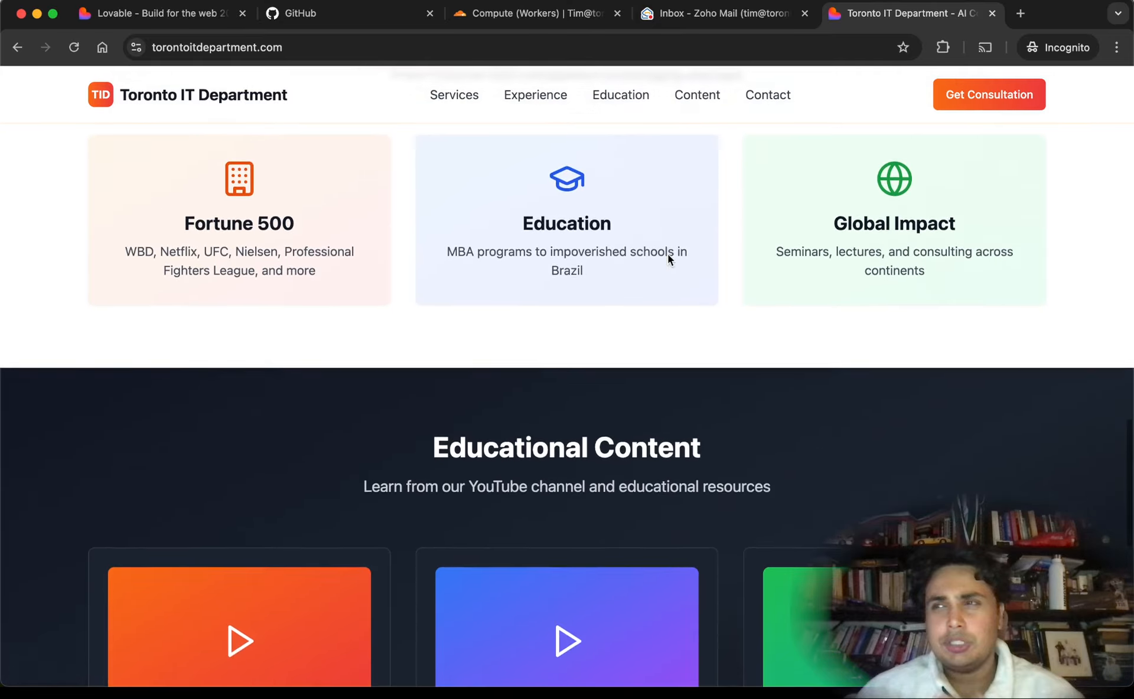
{"action": "scroll", "coordinate": [669, 259], "scroll_direction": "down", "scroll_amount": 5}
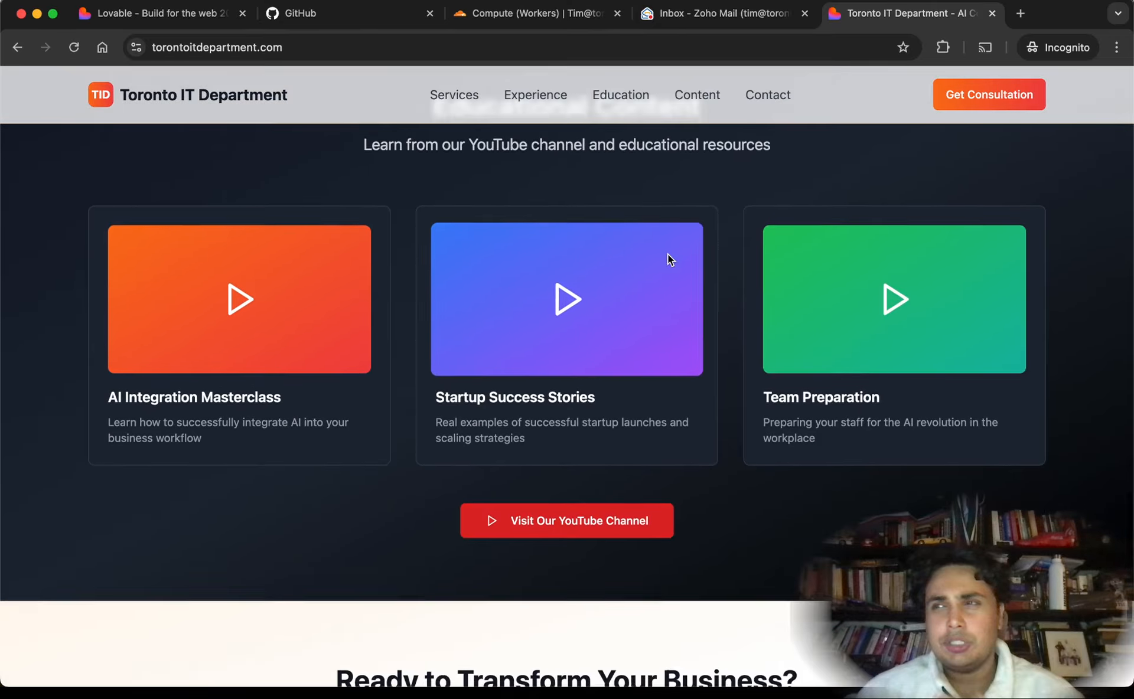
{"action": "scroll", "coordinate": [669, 259], "scroll_direction": "down", "scroll_amount": 3}
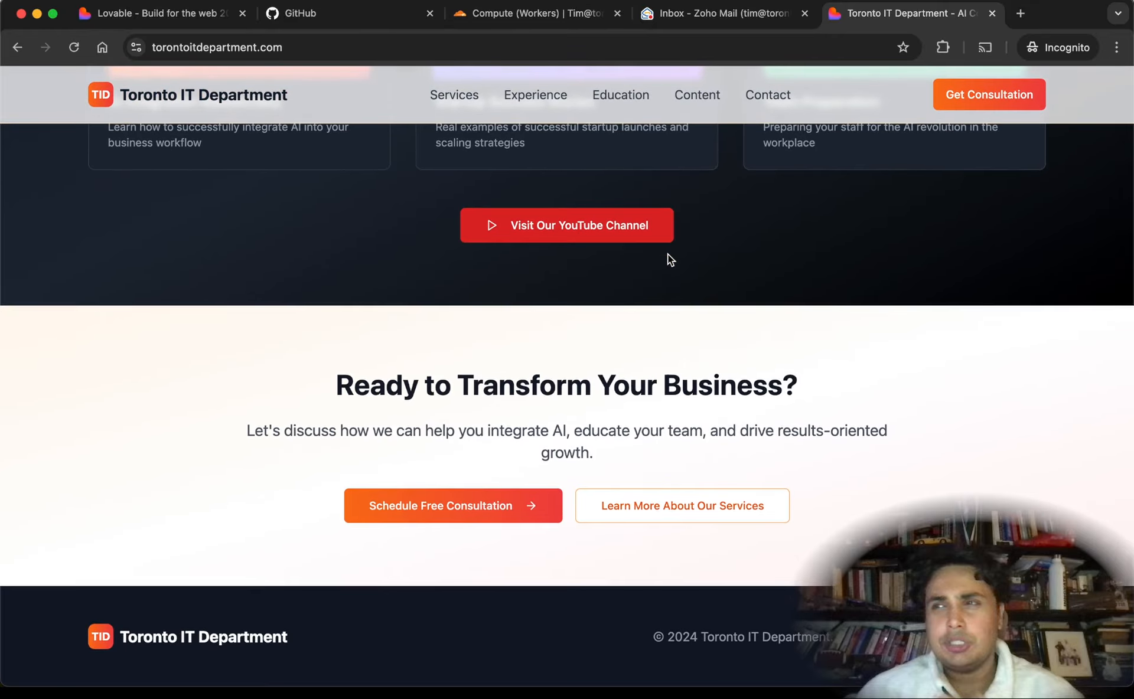
{"action": "scroll", "coordinate": [667, 258], "scroll_direction": "up", "scroll_amount": 6}
{"action": "scroll", "coordinate": [667, 254], "scroll_direction": "up", "scroll_amount": 20}
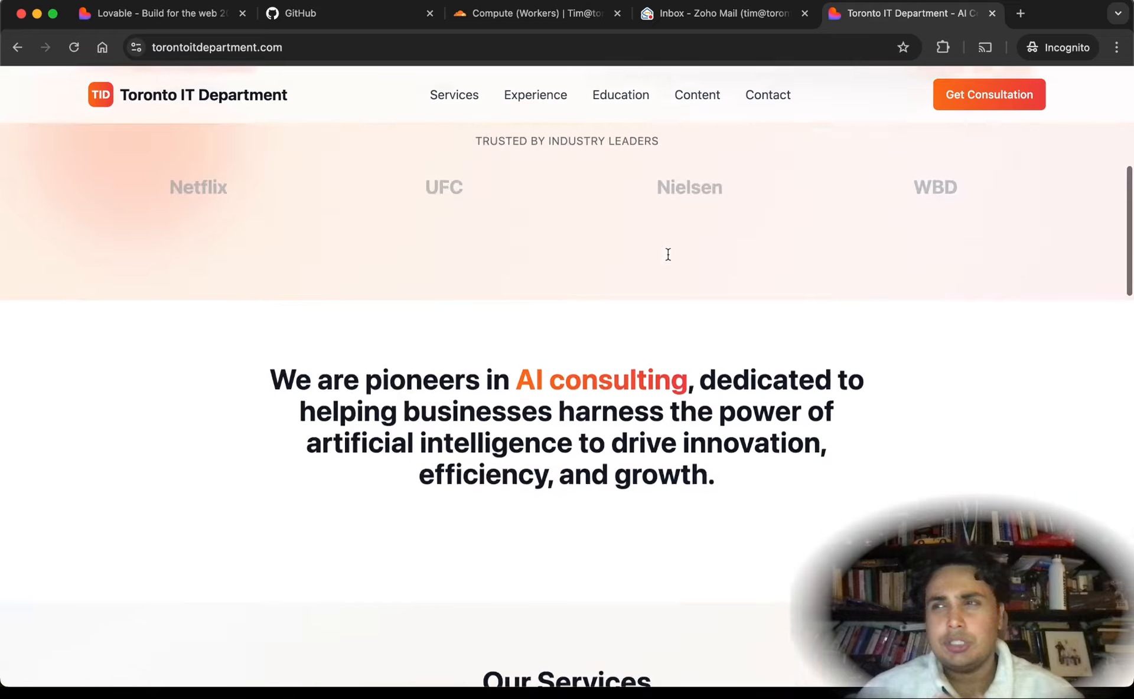
{"action": "scroll", "coordinate": [668, 254], "scroll_direction": "up", "scroll_amount": 6}
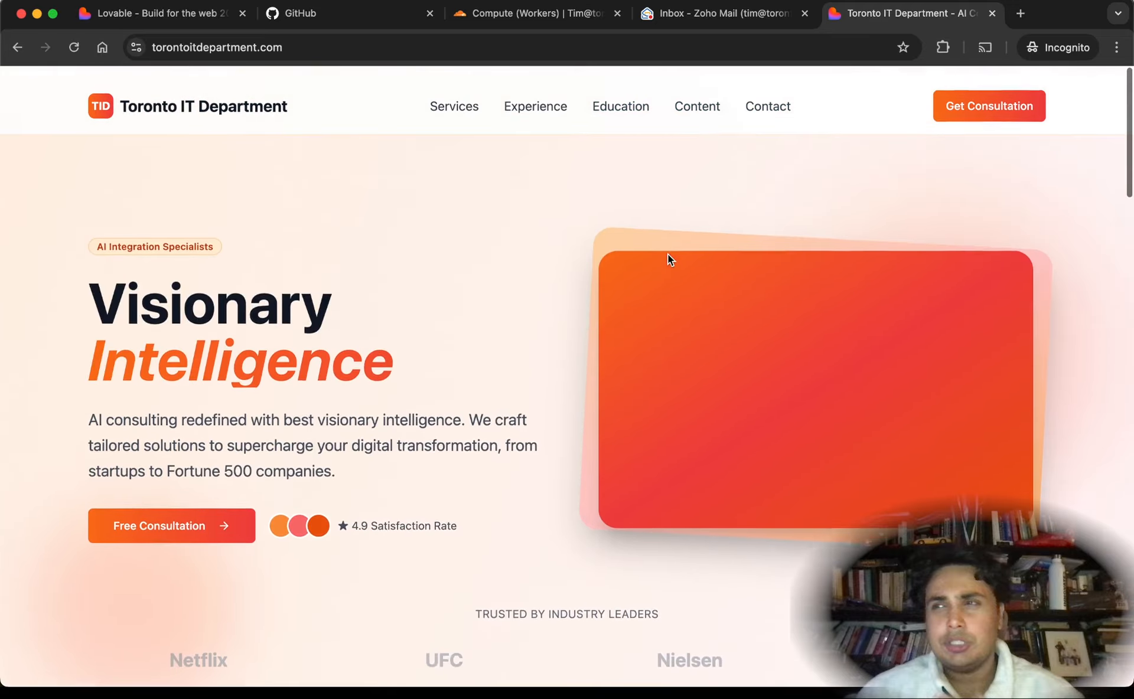